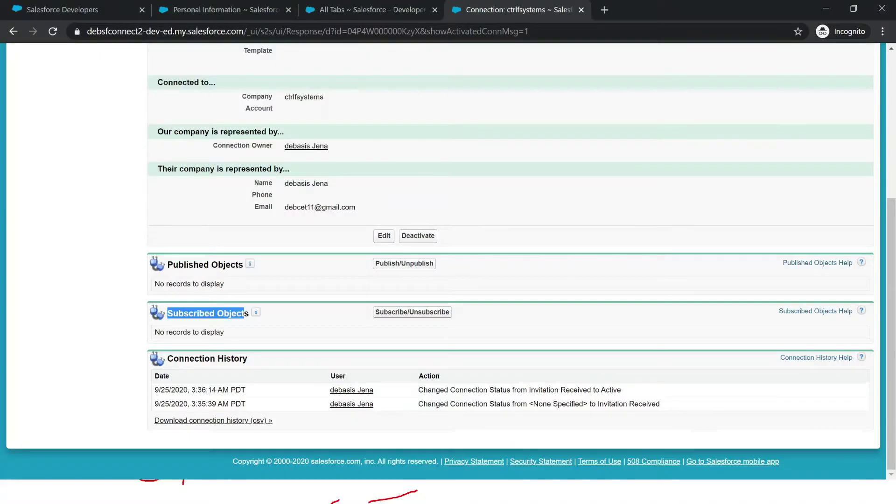
# Highlight the publishing org's subdomain in the address bar and go to the receiving org's window
pyautogui.scroll(5, 513, 261)
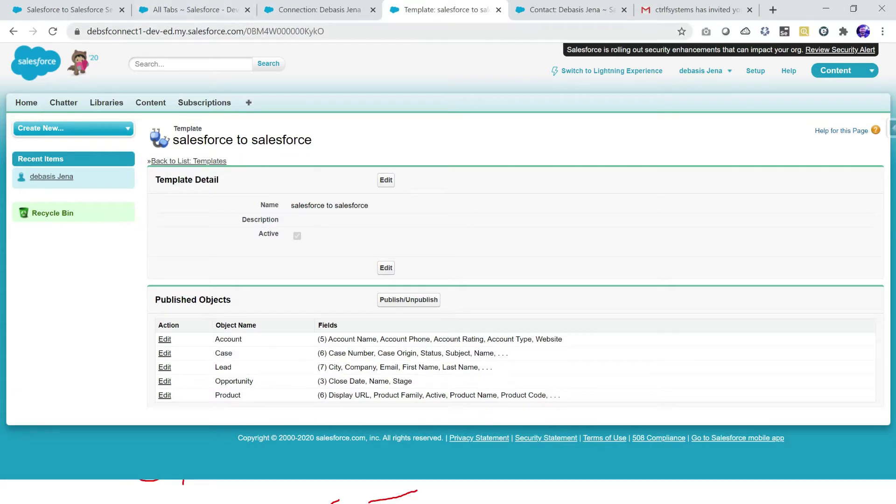
pyautogui.moveTo(121, 31); pyautogui.dragTo(171, 32)
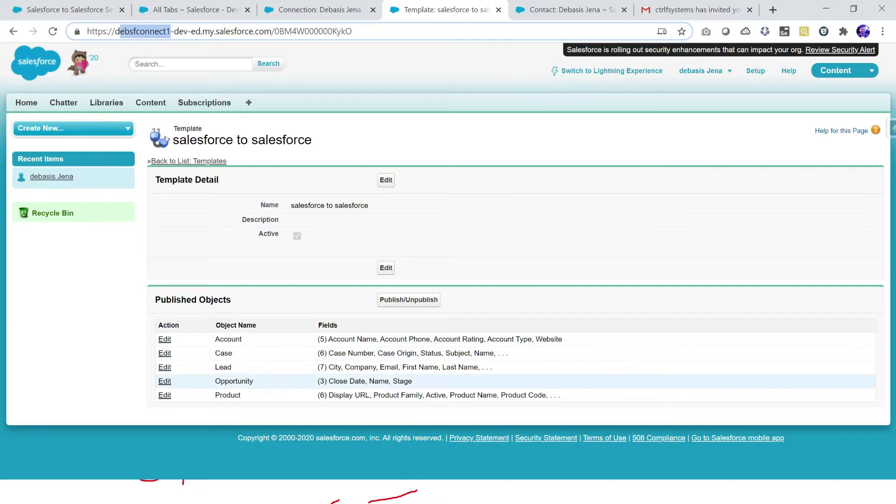
pyautogui.hotkey('alt', 'Tab')
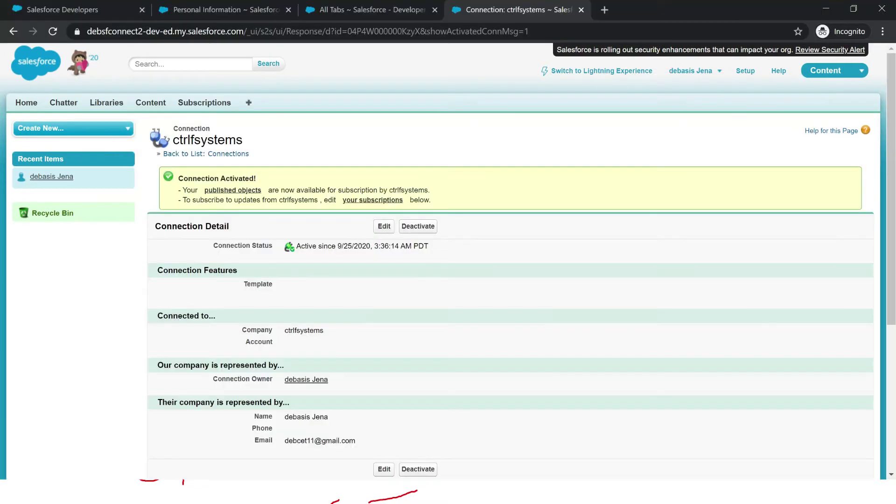
pyautogui.scroll(-5, 449, 261)
pyautogui.moveTo(168, 411); pyautogui.dragTo(244, 411)
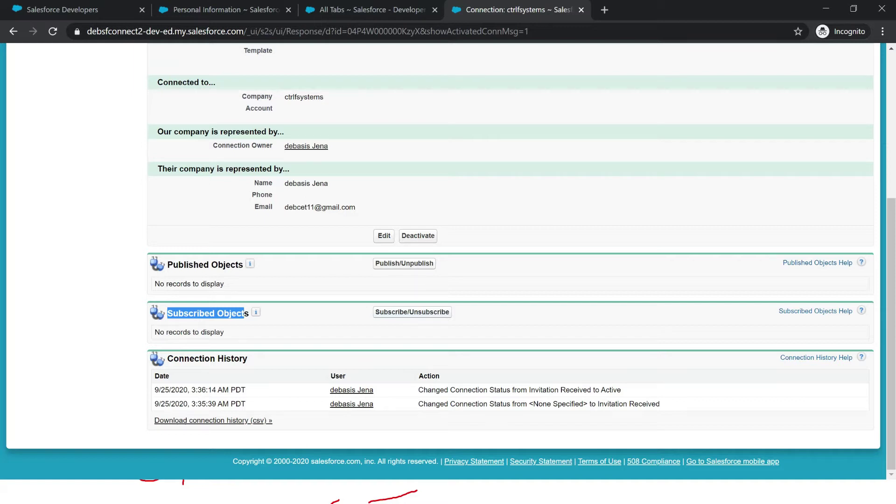
# On the Subscribe/Unsubscribe page, map the incoming Account object to Account
pyautogui.click(412, 312)
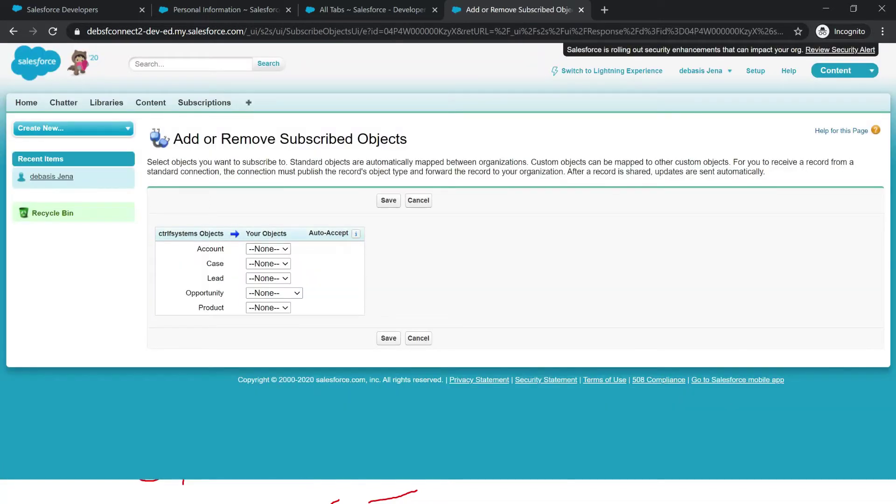
pyautogui.click(268, 249)
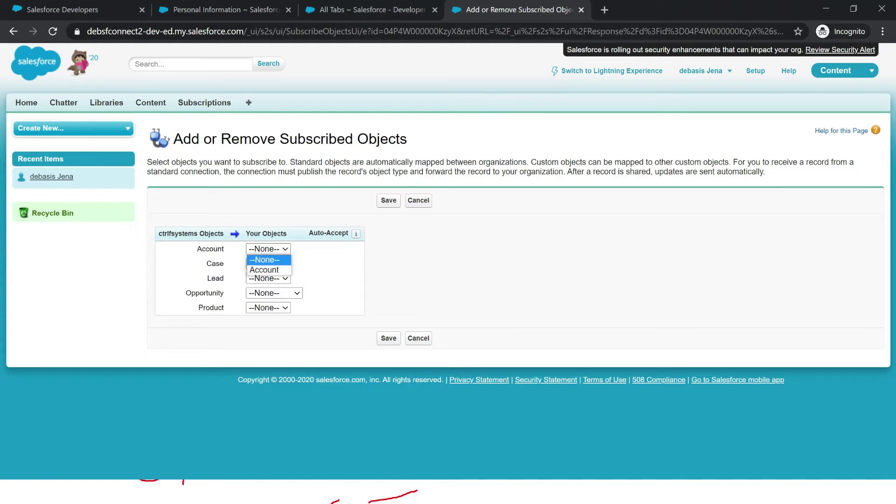
pyautogui.click(264, 270)
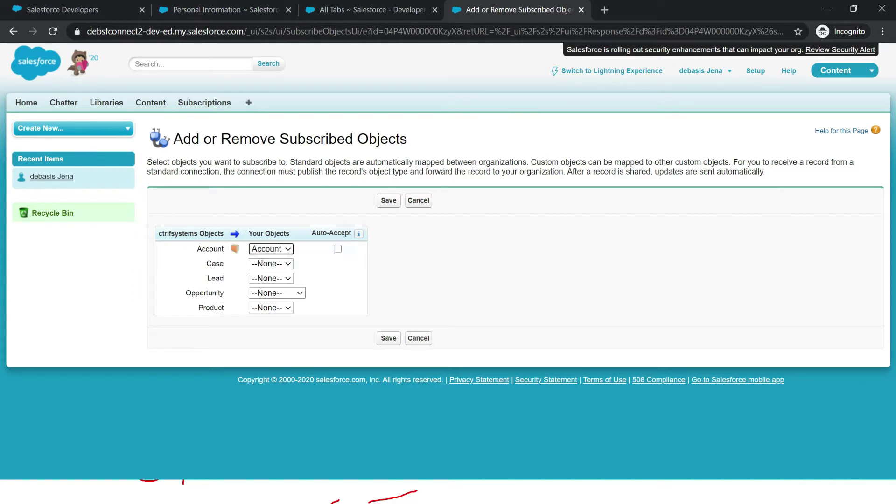
pyautogui.moveTo(181, 162); pyautogui.dragTo(335, 162)
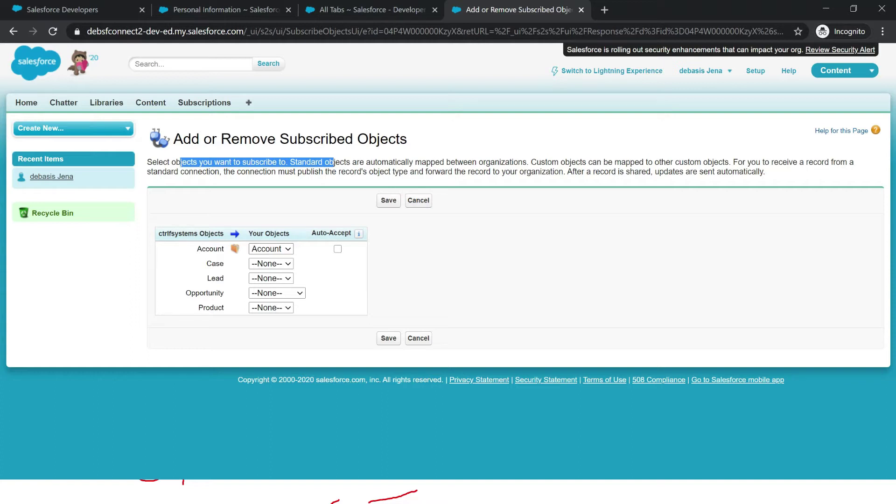
pyautogui.click(271, 249)
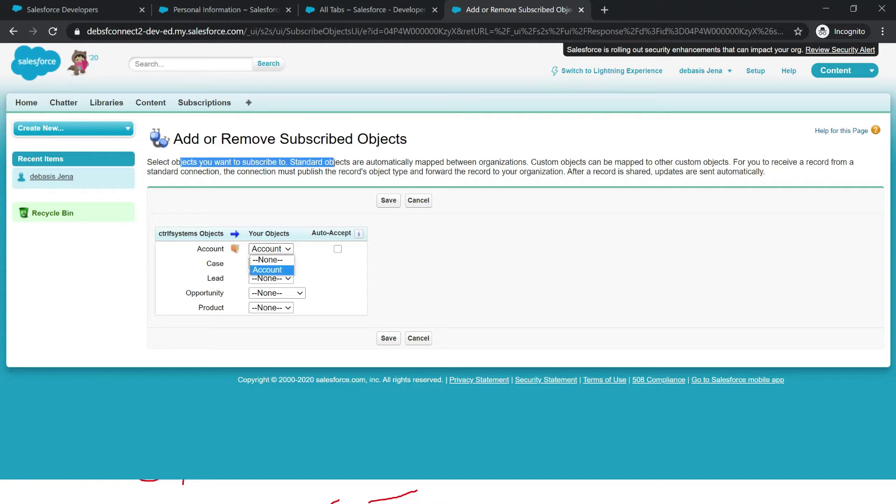
pyautogui.press('Return')
pyautogui.click(271, 279)
pyautogui.press('Escape')
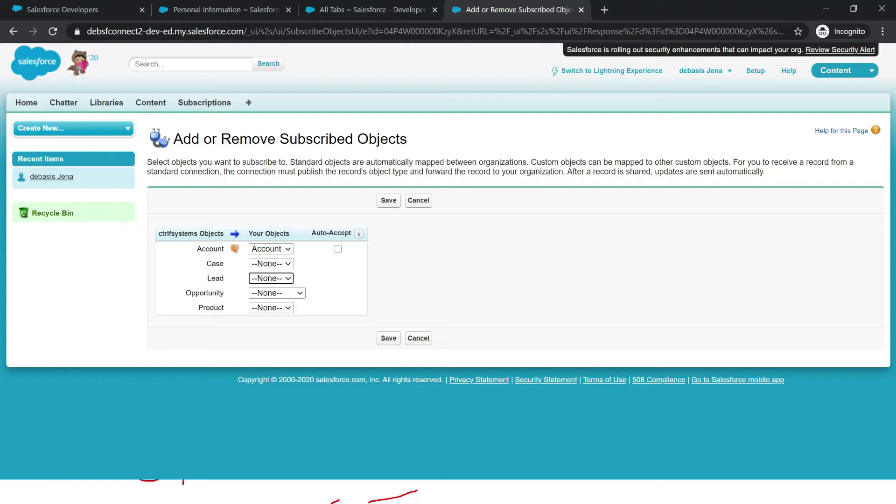
# Highlight the page notes on custom object mapping, publishing, forwarding records and automatic updates
pyautogui.moveTo(559, 162); pyautogui.dragTo(841, 162)
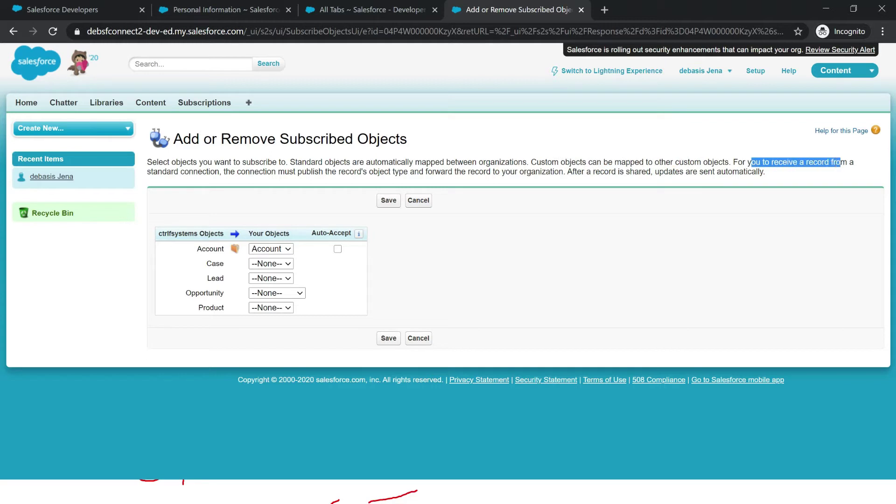
pyautogui.moveTo(224, 172); pyautogui.dragTo(362, 172)
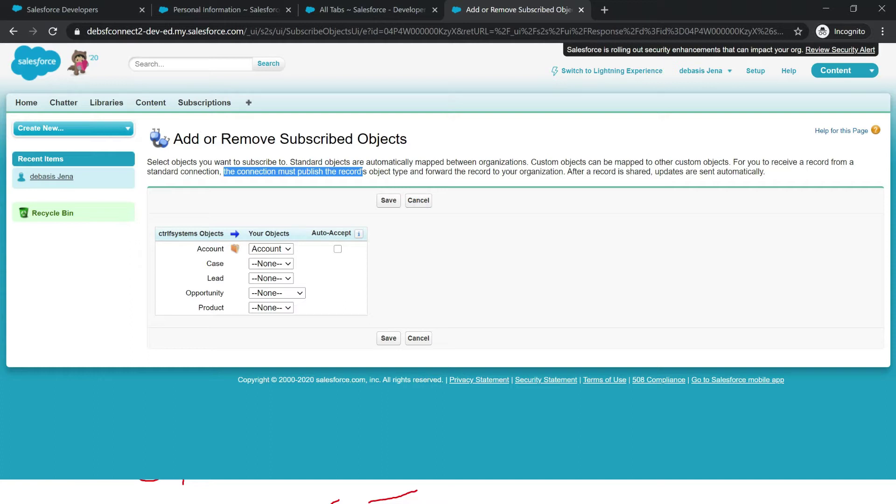
pyautogui.click(363, 172)
pyautogui.moveTo(390, 171); pyautogui.dragTo(394, 172)
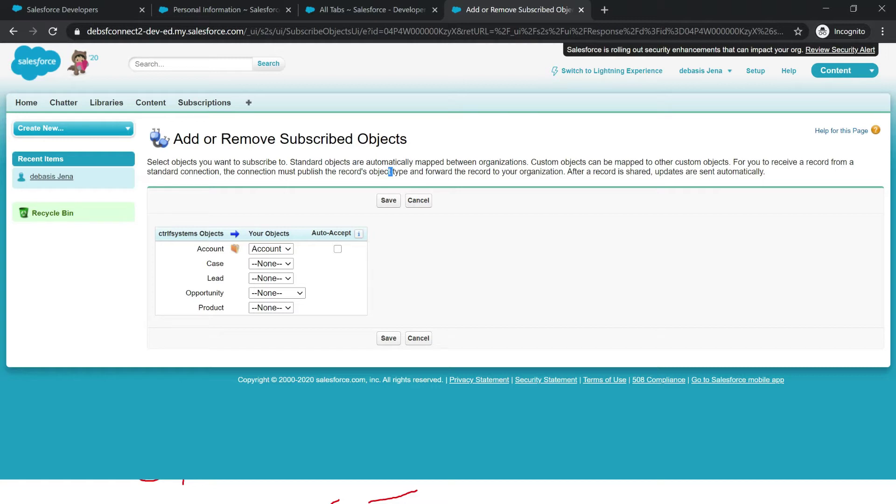
pyautogui.moveTo(424, 171); pyautogui.dragTo(524, 172)
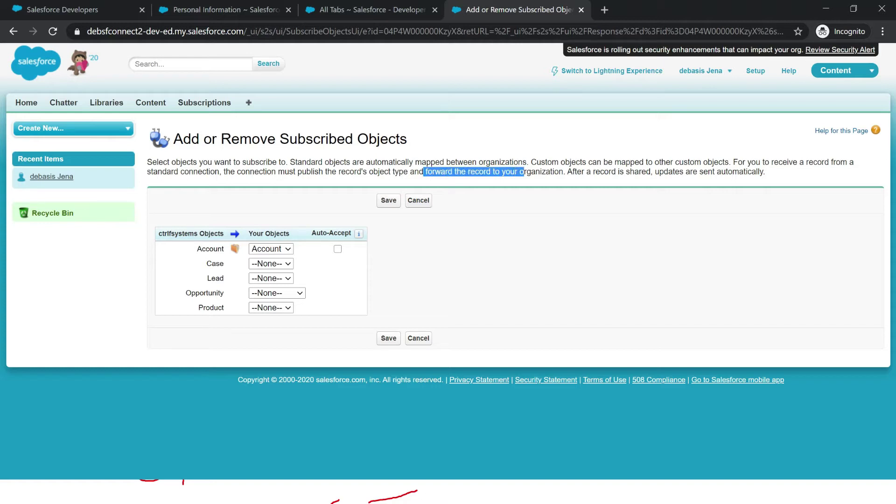
pyautogui.moveTo(583, 171); pyautogui.dragTo(764, 172)
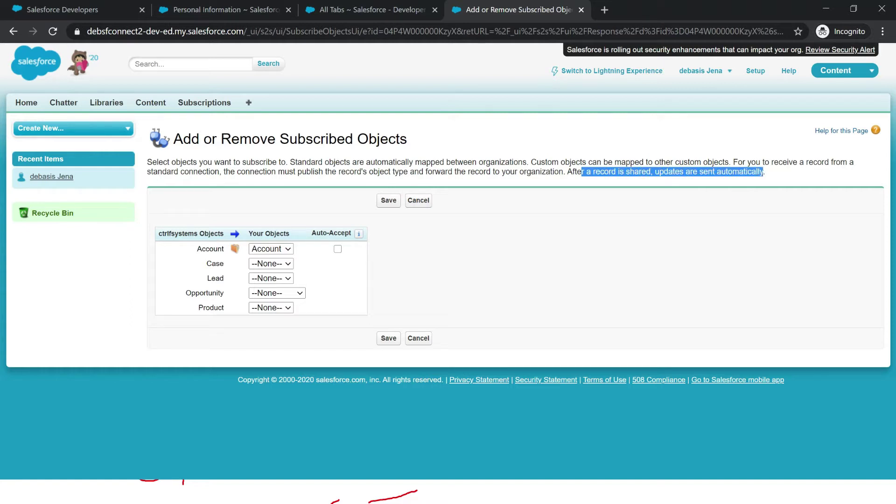
# Map incoming Case, Lead, Opportunity and Product to their matching objects, then switch to the slides
pyautogui.click(271, 264)
pyautogui.click(262, 283)
pyautogui.click(271, 278)
pyautogui.click(262, 299)
pyautogui.click(278, 293)
pyautogui.press('Down')
pyautogui.press('Return')
pyautogui.click(271, 308)
pyautogui.press('Down')
pyautogui.press('Return')
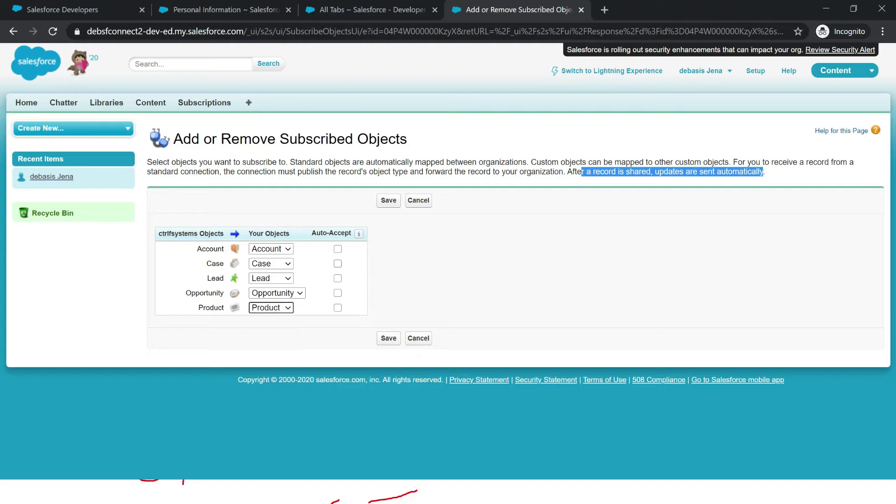
pyautogui.hotkey('alt', 'Tab')
pyautogui.press('Tab')
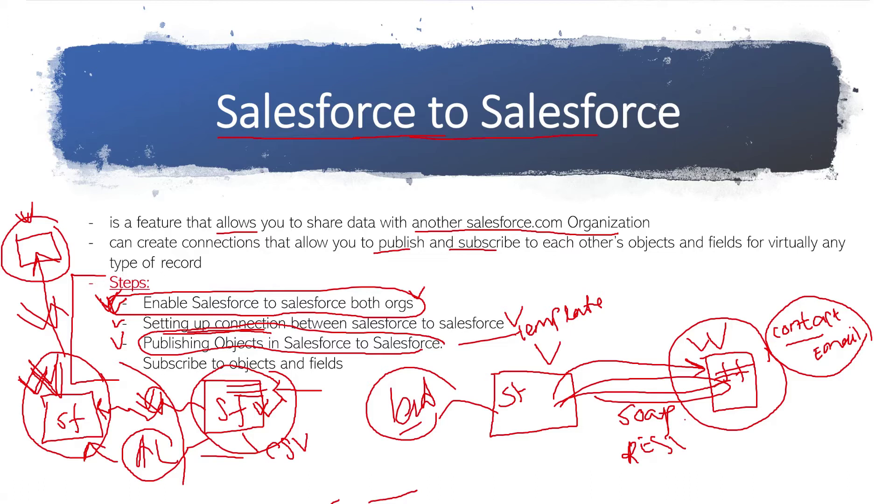
# Draw two red boxes under the slide title, join them with a line, and circle 'go'
pyautogui.moveTo(380, 184)
pyautogui.mouseDown()
pyautogui.moveTo(387, 213)
pyautogui.moveTo(385, 177)
pyautogui.moveTo(377, 183)
pyautogui.mouseUp()
pyautogui.moveTo(528, 174); pyautogui.dragTo(552, 173)
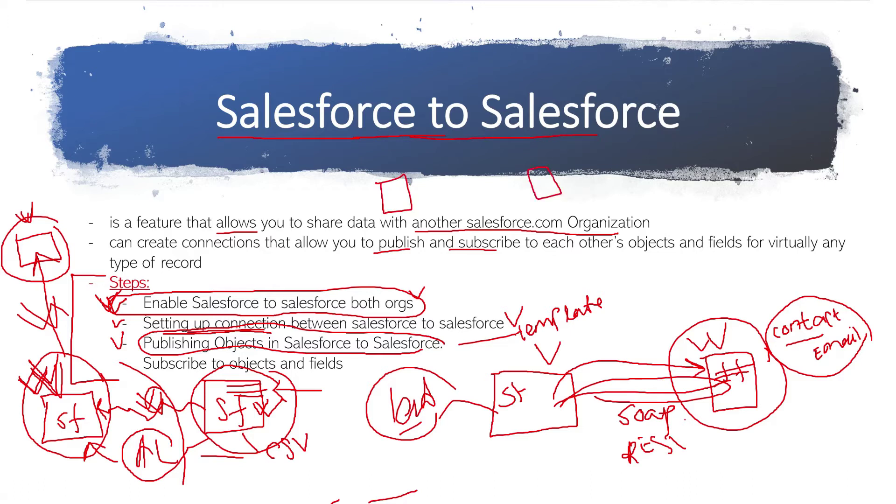
pyautogui.moveTo(397, 199)
pyautogui.mouseDown()
pyautogui.moveTo(515, 185)
pyautogui.moveTo(466, 184)
pyautogui.mouseUp()
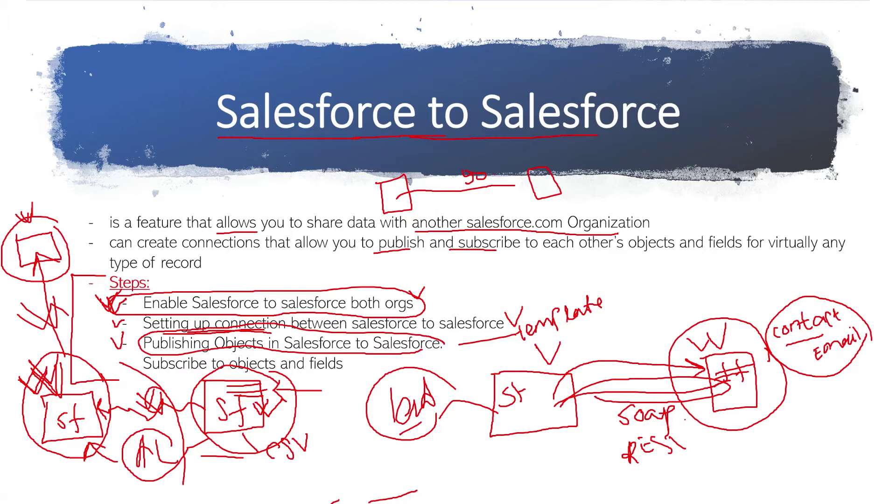
pyautogui.moveTo(450, 177)
pyautogui.mouseDown()
pyautogui.moveTo(469, 194)
pyautogui.moveTo(488, 189)
pyautogui.moveTo(492, 174)
pyautogui.moveTo(495, 189)
pyautogui.moveTo(515, 200)
pyautogui.mouseUp()
# Tick Auto-Accept for Account, Case, Lead, Opportunity and Product, then save the subscriptions
pyautogui.hotkey('alt', 'Tab')
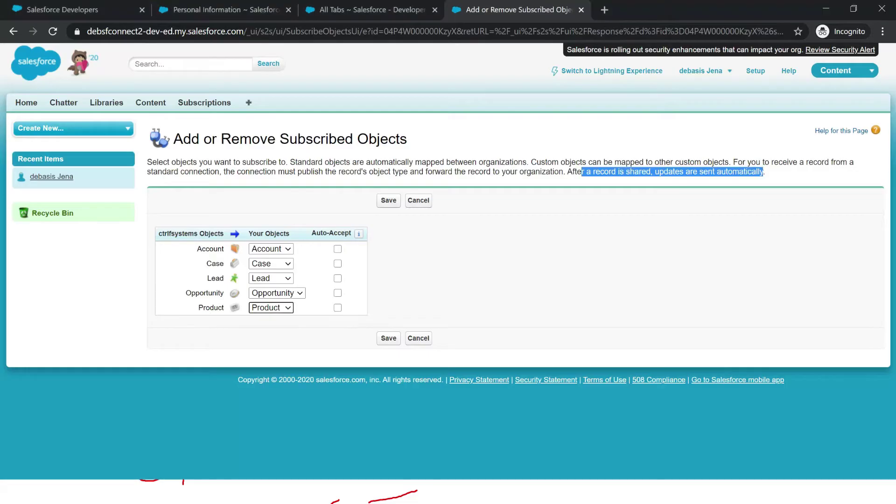
pyautogui.click(338, 248)
pyautogui.click(338, 264)
pyautogui.click(337, 278)
pyautogui.click(337, 293)
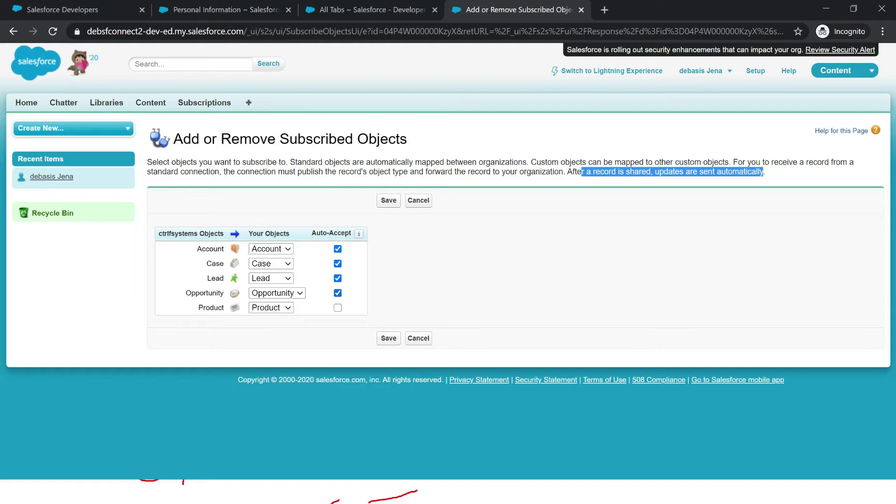
pyautogui.click(338, 308)
pyautogui.click(388, 201)
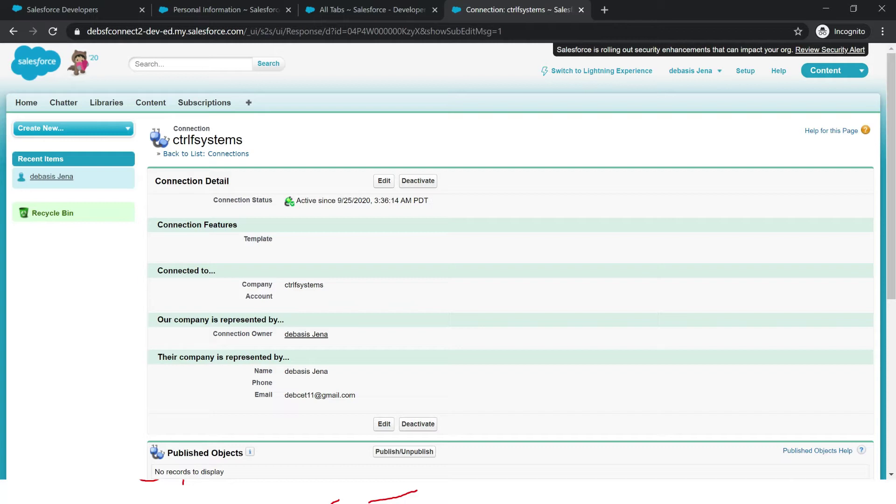
# Open the Edit Subscribed Fields page for Account from the Subscribed Objects list
pyautogui.scroll(-6, 448, 261)
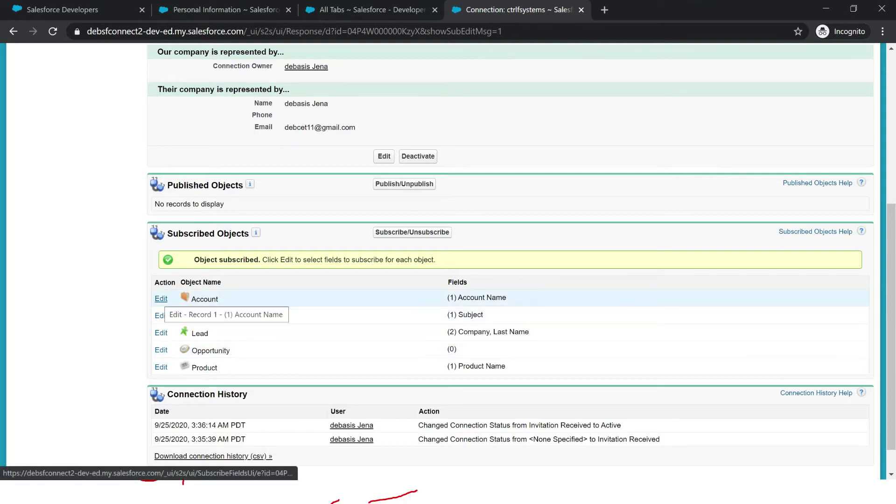
pyautogui.click(161, 299)
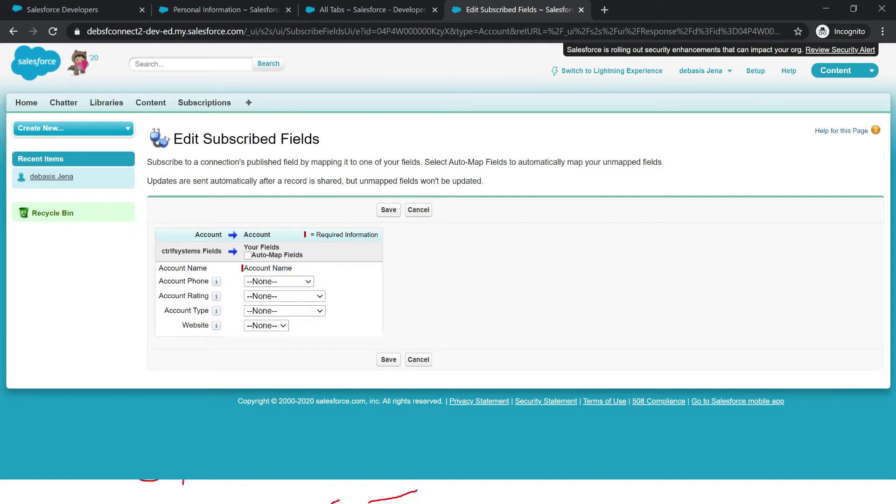
# Map Account Phone to Account Phone and Account Rating to Account Rating
pyautogui.click(279, 281)
pyautogui.press('Down')
pyautogui.press('Down')
pyautogui.press('Return')
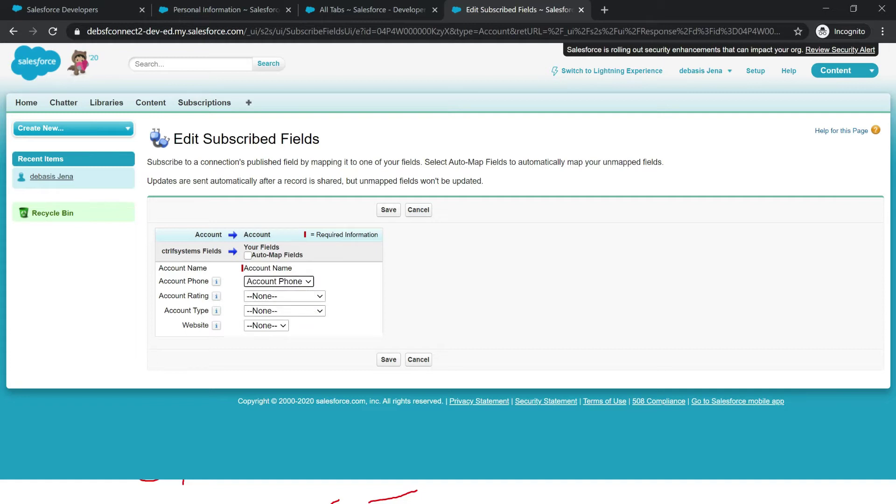
pyautogui.hotkey('alt', 'Down')
pyautogui.press('Up')
pyautogui.press('Down')
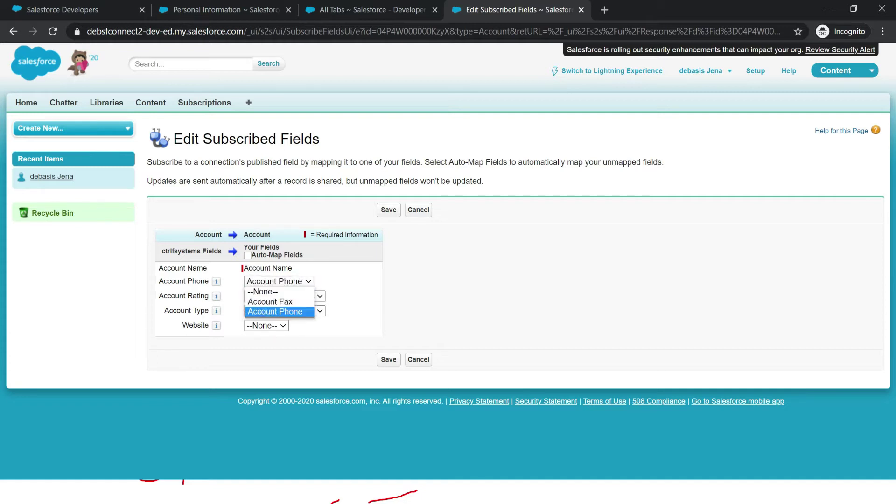
pyautogui.press('Return')
pyautogui.press('Tab')
pyautogui.hotkey('alt', 'Down')
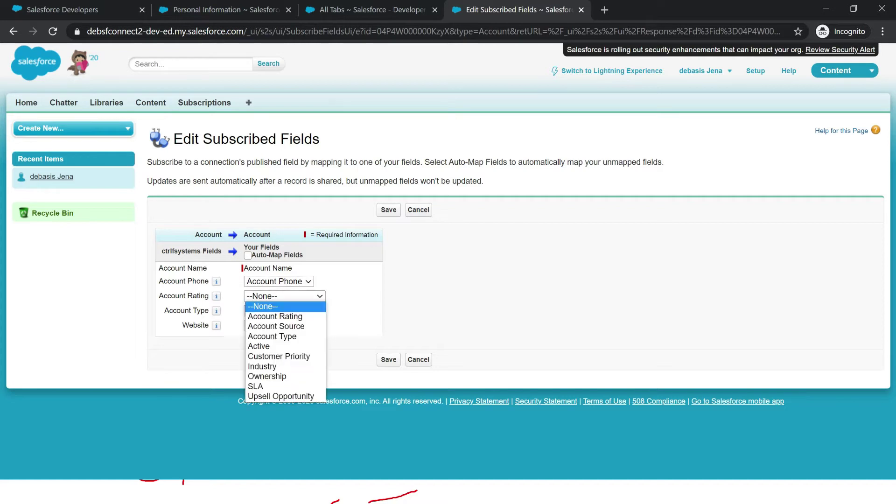
pyautogui.press('Down')
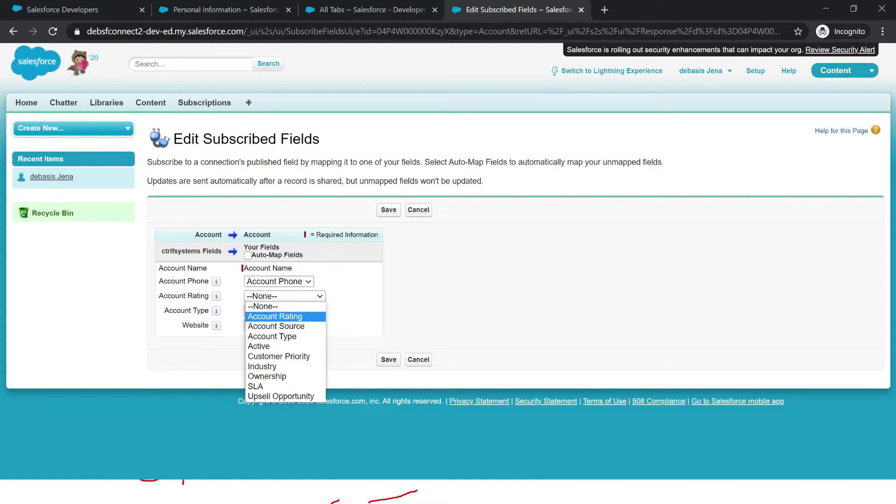
pyautogui.press('Down')
pyautogui.press('Down')
pyautogui.press('Down')
pyautogui.press('Down')
pyautogui.press('Down')
pyautogui.press('Down')
pyautogui.press('Down')
pyautogui.press('Up')
pyautogui.press('Up')
pyautogui.press('Up')
pyautogui.press('Up')
pyautogui.press('Up')
pyautogui.press('Up')
pyautogui.press('Up')
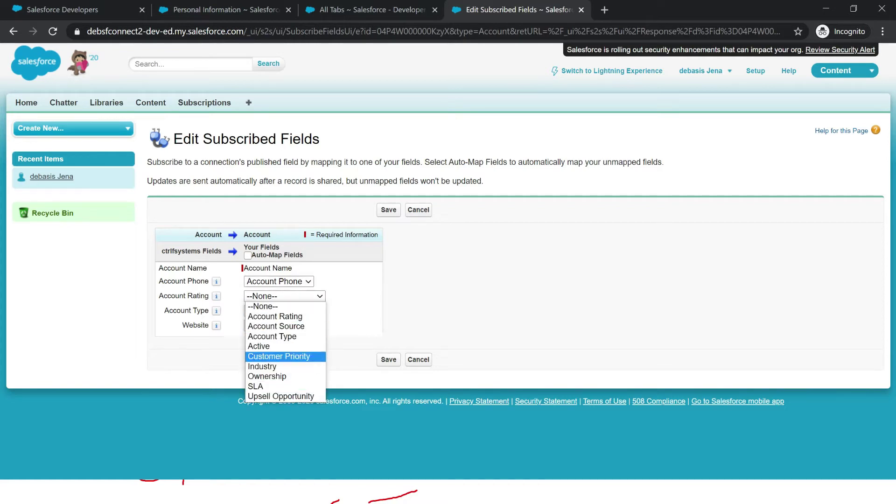
pyautogui.press('Return')
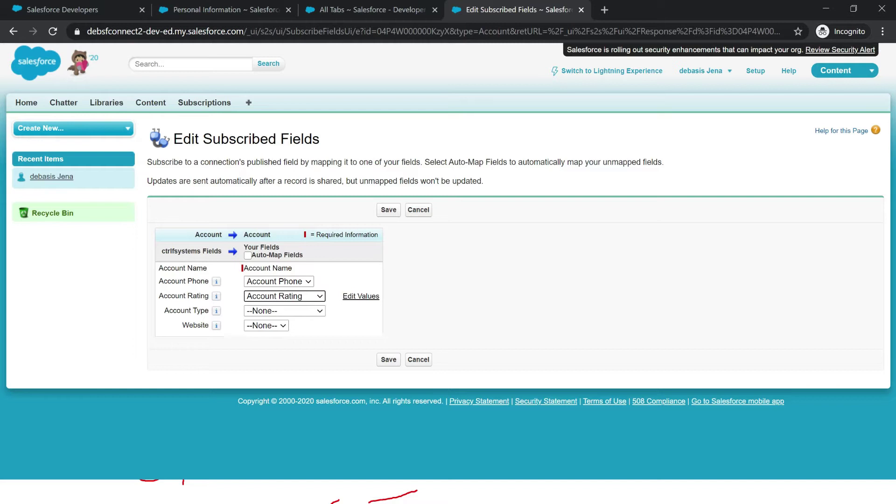
# Look at the Account Rating value mapping for Hot, then cancel without changes
pyautogui.click(360, 296)
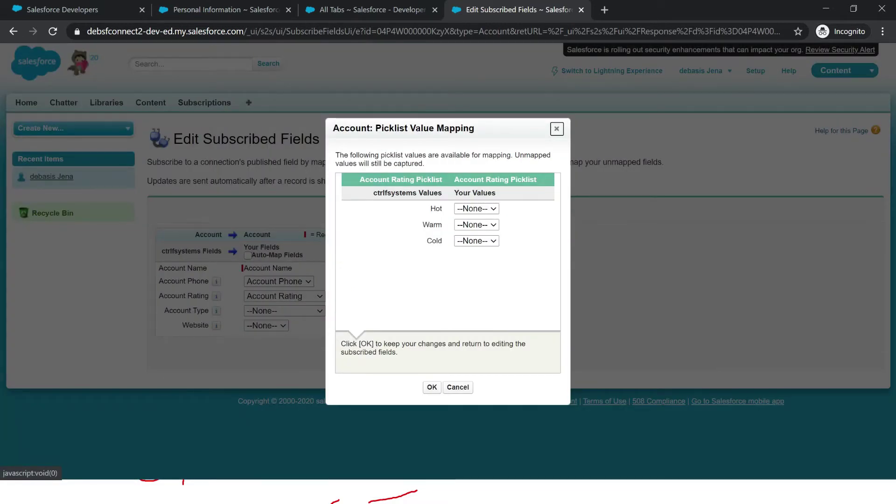
pyautogui.click(477, 209)
pyautogui.press('Escape')
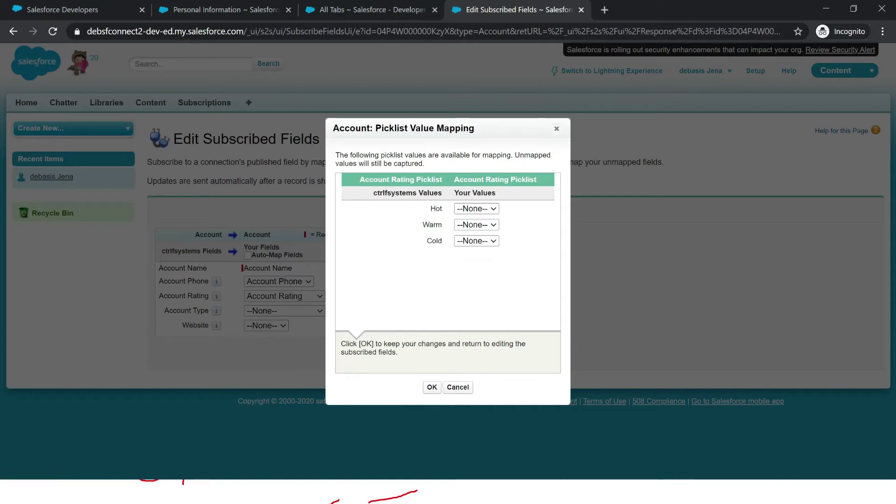
pyautogui.click(458, 387)
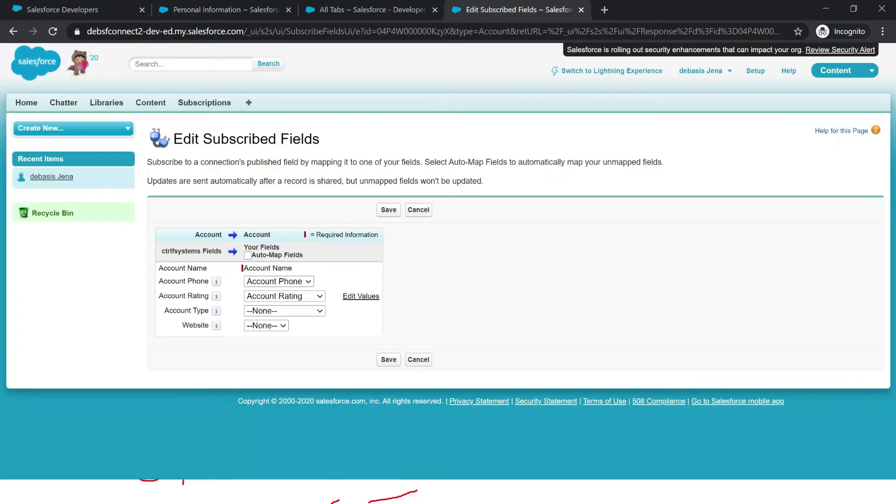
# Map Account Type and Website to their matching fields and save the Account mappings
pyautogui.click(284, 311)
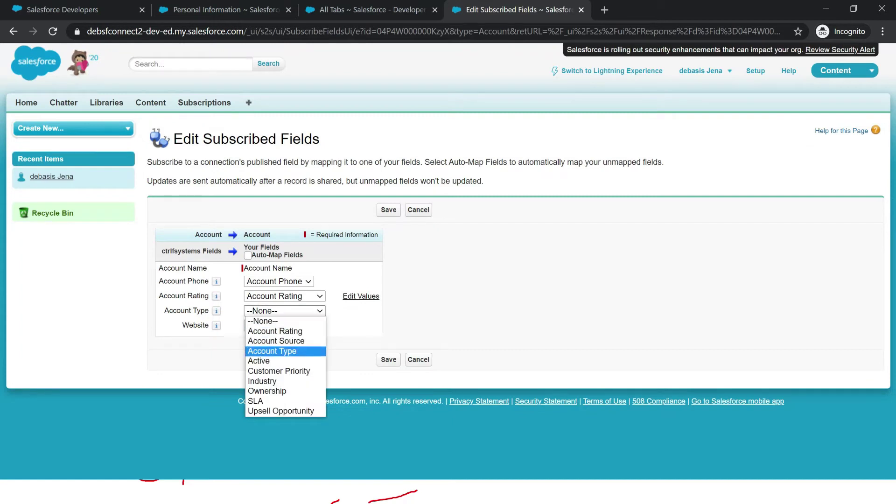
pyautogui.press('Return')
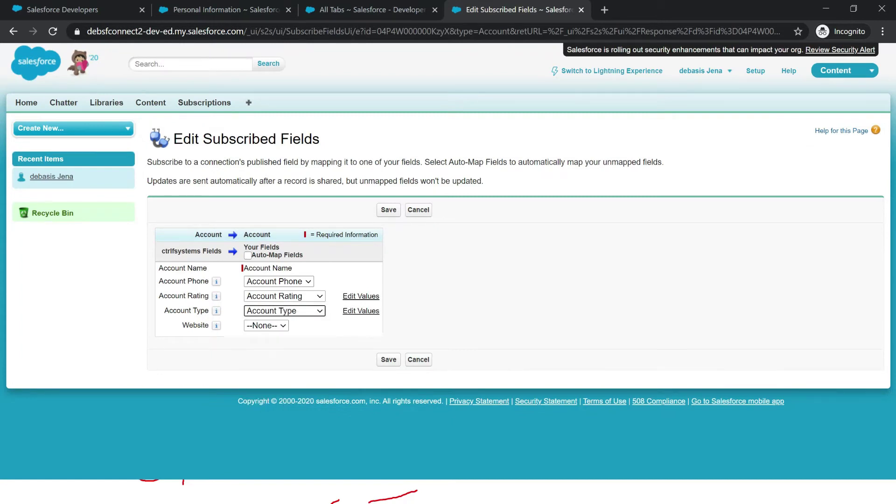
pyautogui.click(266, 326)
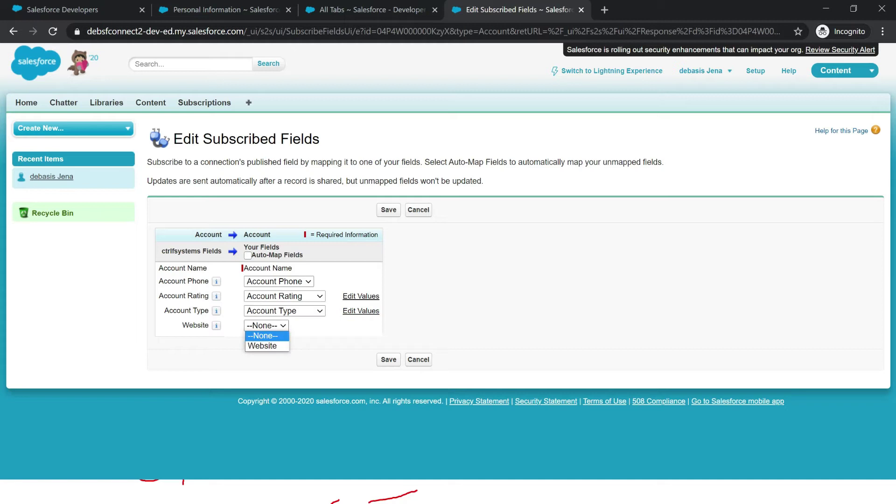
pyautogui.press('Down')
pyautogui.press('Return')
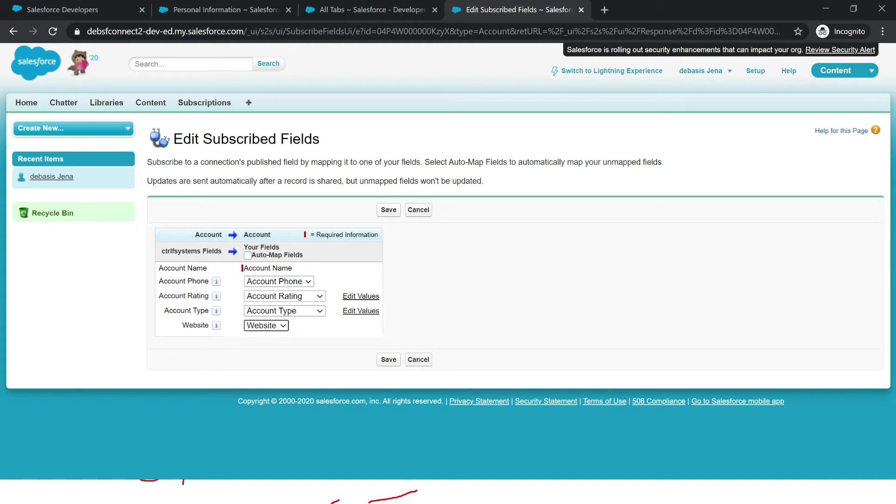
pyautogui.click(388, 209)
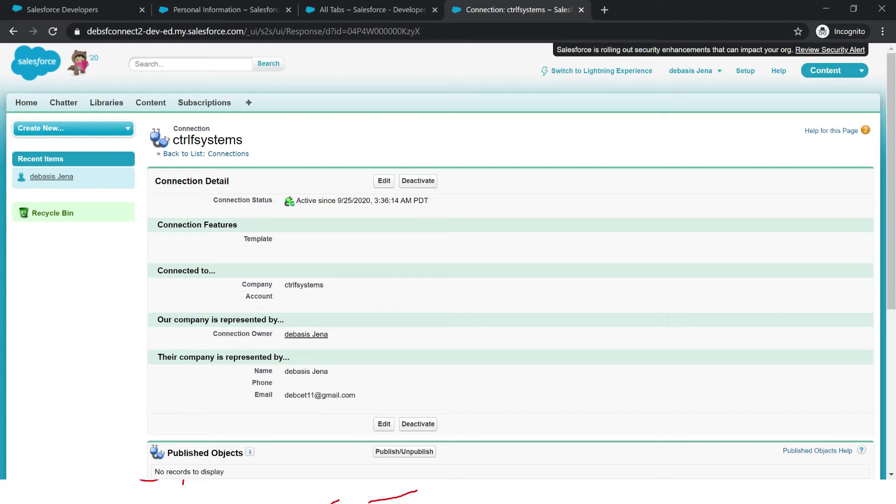
# Map Opportunity's Close Date, Name and Stage, enable Auto-Map Fields, and save
pyautogui.scroll(-6, 513, 261)
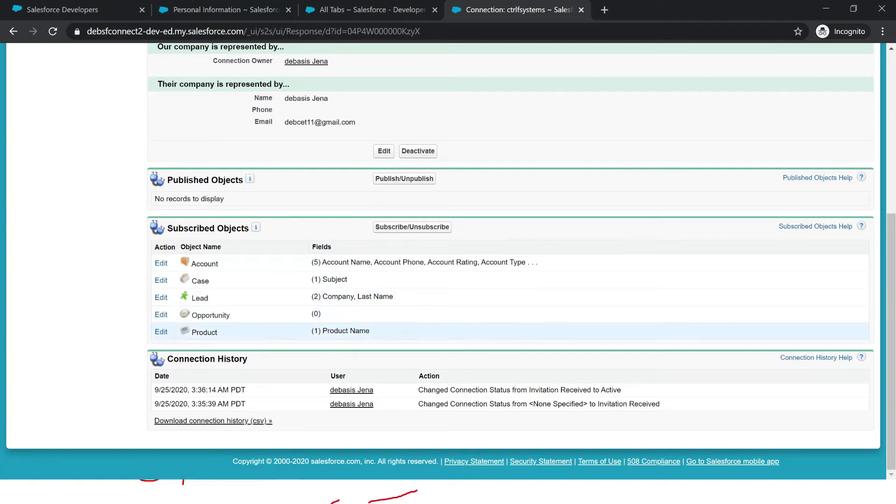
pyautogui.click(162, 315)
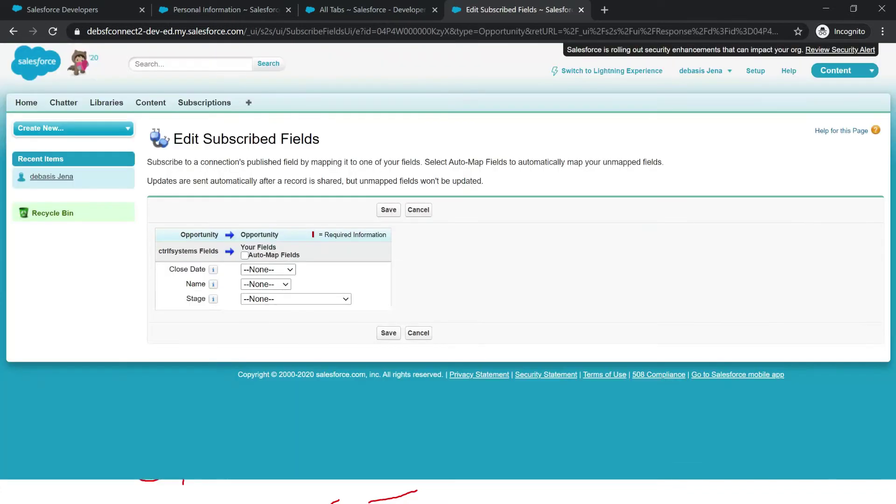
pyautogui.click(268, 270)
pyautogui.click(260, 286)
pyautogui.click(265, 285)
pyautogui.click(255, 304)
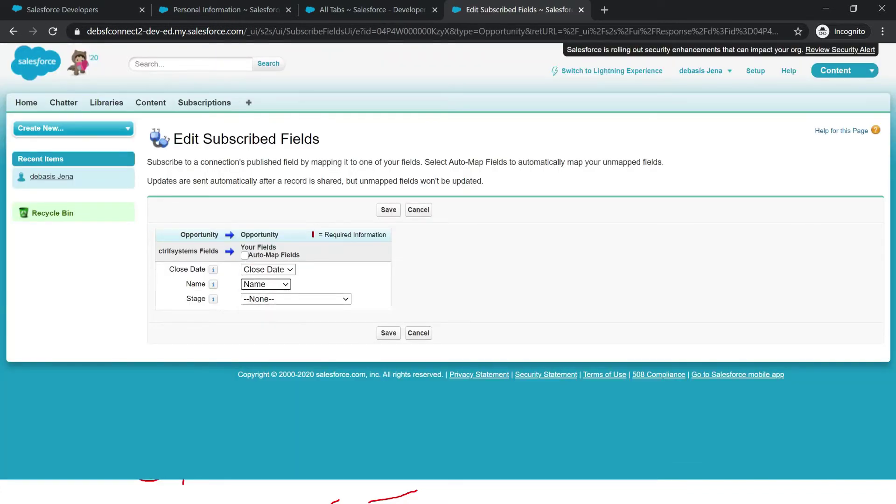
pyautogui.click(296, 299)
pyautogui.click(255, 349)
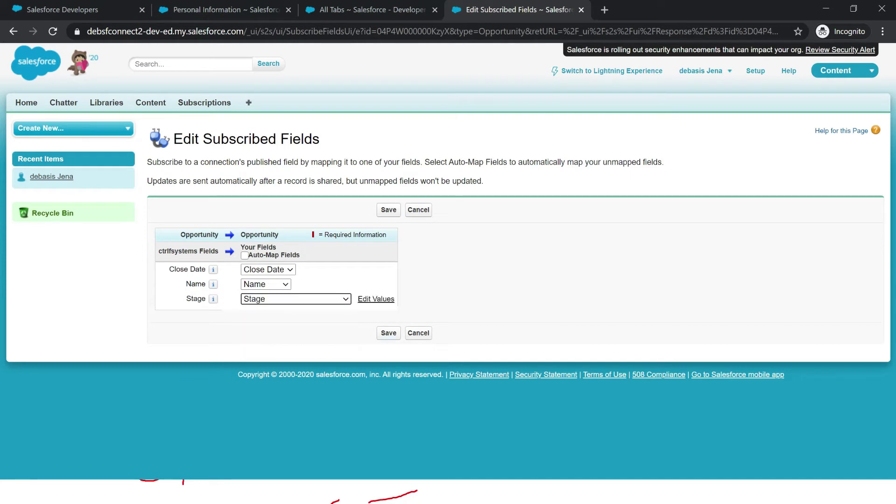
pyautogui.click(245, 256)
pyautogui.click(388, 333)
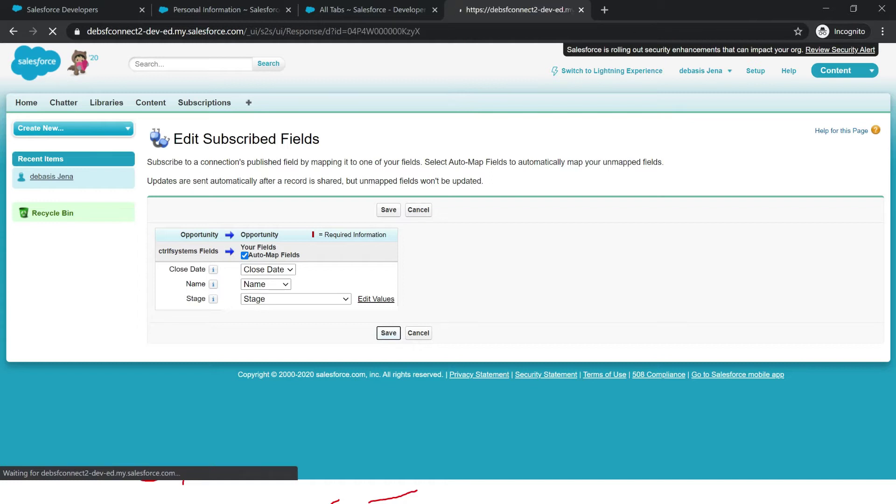
# Highlight the connection history entries for invitation received and status changed to Active, then switch to the slides
pyautogui.scroll(-6, 448, 261)
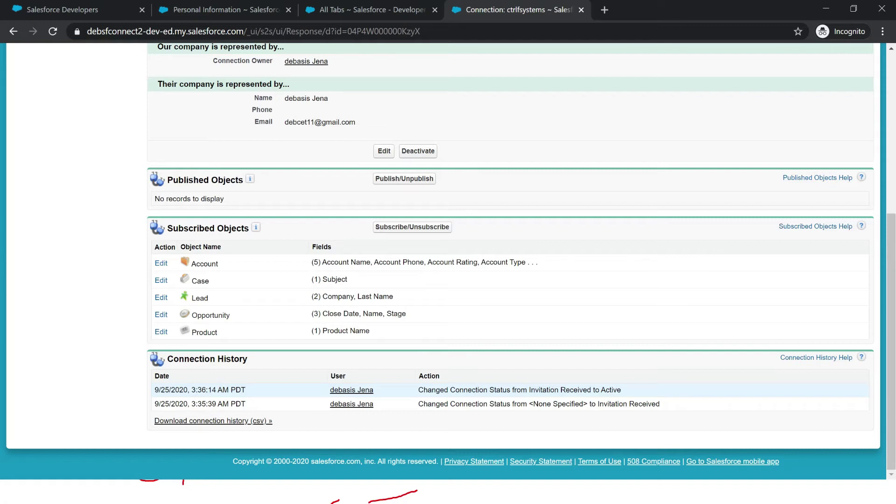
pyautogui.moveTo(455, 404); pyautogui.dragTo(155, 400)
pyautogui.moveTo(496, 390); pyautogui.dragTo(612, 390)
pyautogui.scroll(6, 612, 390)
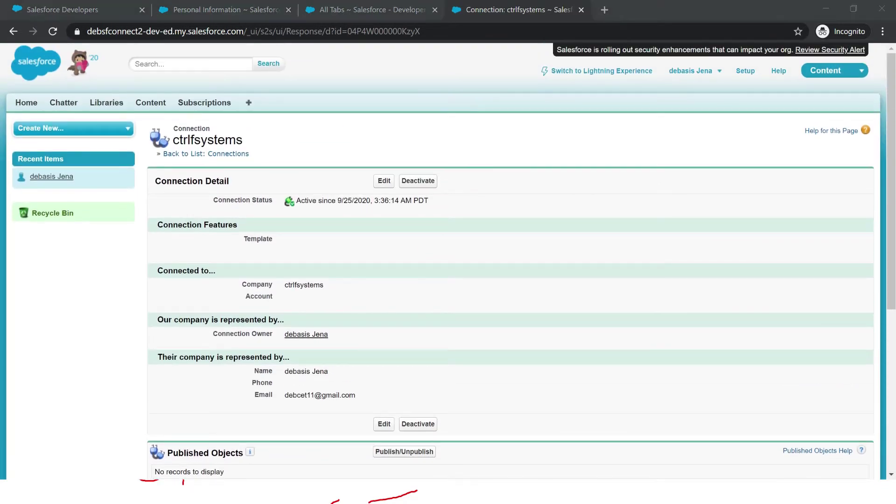
pyautogui.hotkey('alt', 'Tab')
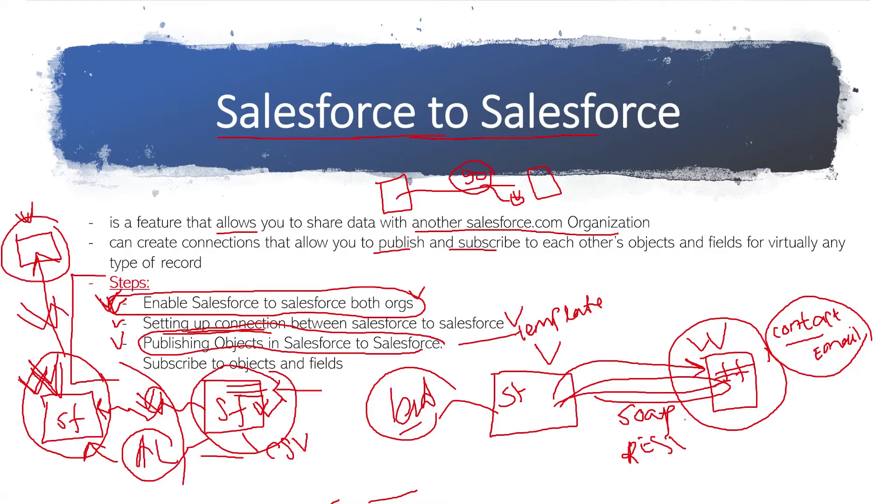
# Tick the enable, publishing and subscribing steps with red checks, then return to Chrome
pyautogui.moveTo(226, 268)
pyautogui.mouseDown()
pyautogui.moveTo(255, 293)
pyautogui.moveTo(290, 246)
pyautogui.mouseUp()
pyautogui.moveTo(460, 290)
pyautogui.mouseDown()
pyautogui.moveTo(467, 303)
pyautogui.moveTo(479, 285)
pyautogui.mouseUp()
pyautogui.moveTo(440, 337)
pyautogui.mouseDown()
pyautogui.moveTo(449, 350)
pyautogui.moveTo(464, 317)
pyautogui.mouseUp()
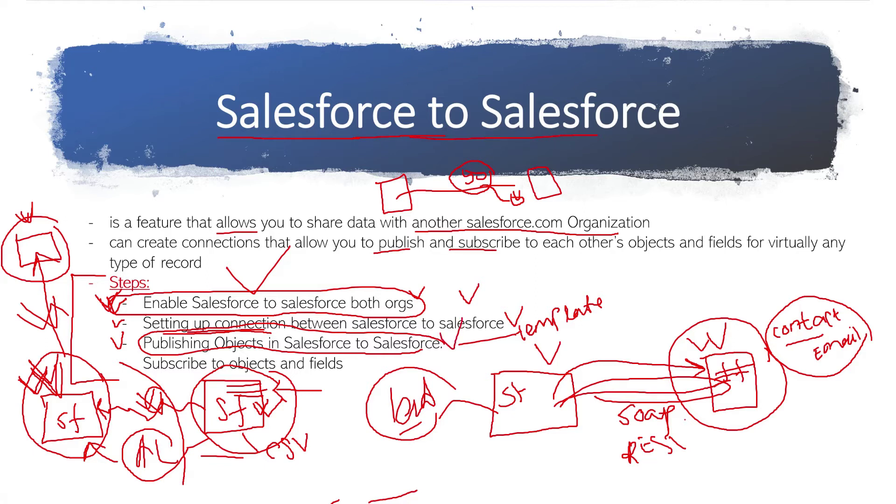
pyautogui.moveTo(346, 359)
pyautogui.mouseDown()
pyautogui.moveTo(356, 371)
pyautogui.moveTo(371, 348)
pyautogui.mouseUp()
pyautogui.hotkey('alt', 'Tab')
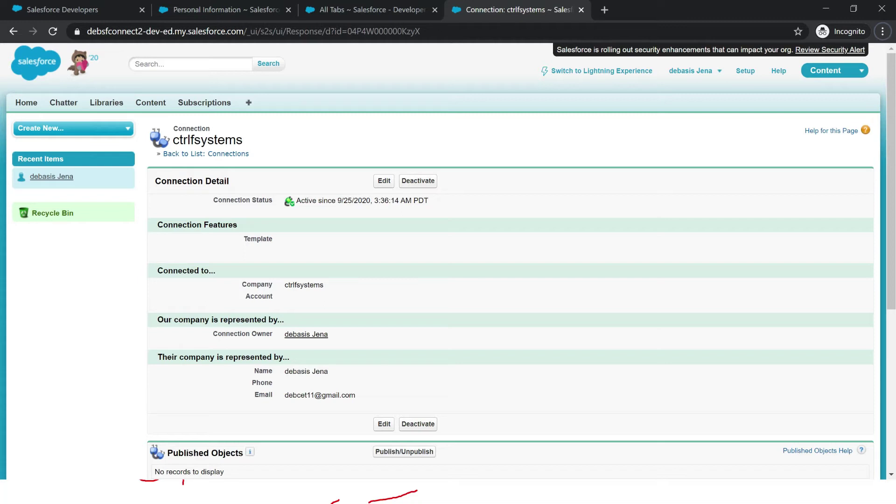
# In a new tab, open Accounts, dismiss the Lightning prompt, and show the All Accounts list view
pyautogui.doubleClick(115, 31)
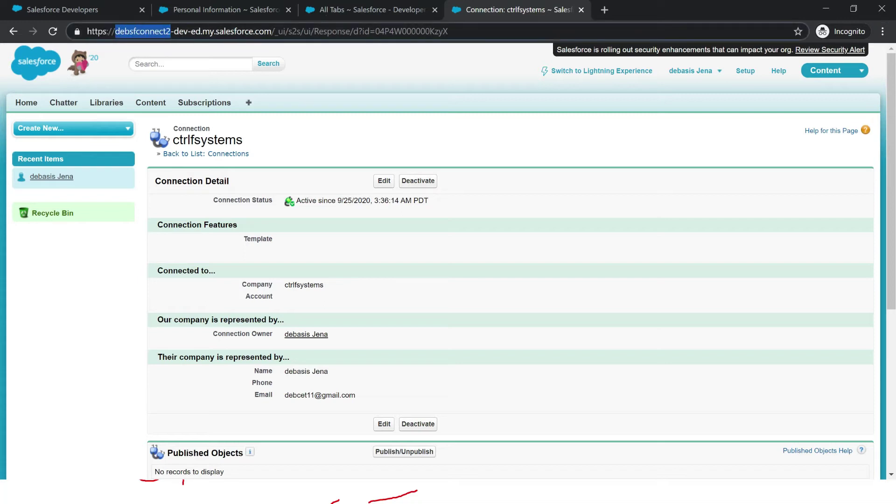
pyautogui.middleClick(248, 102)
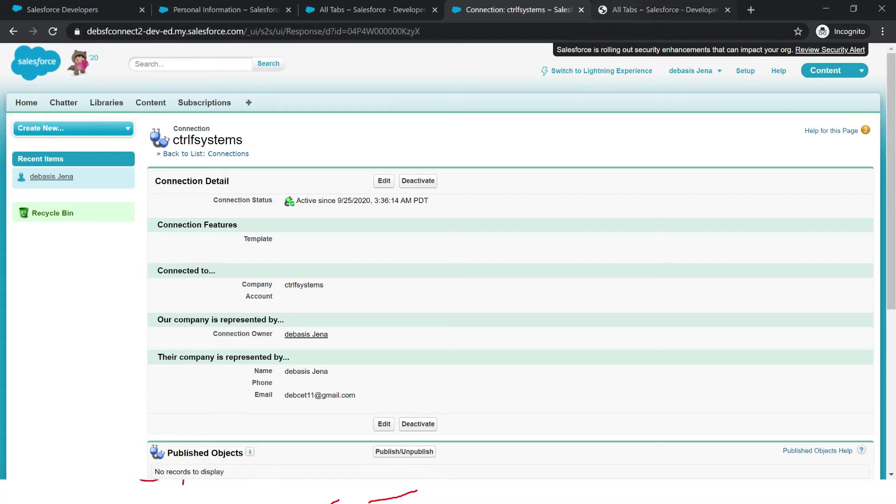
pyautogui.hotkey('ctrl', 'Tab')
pyautogui.click(186, 204)
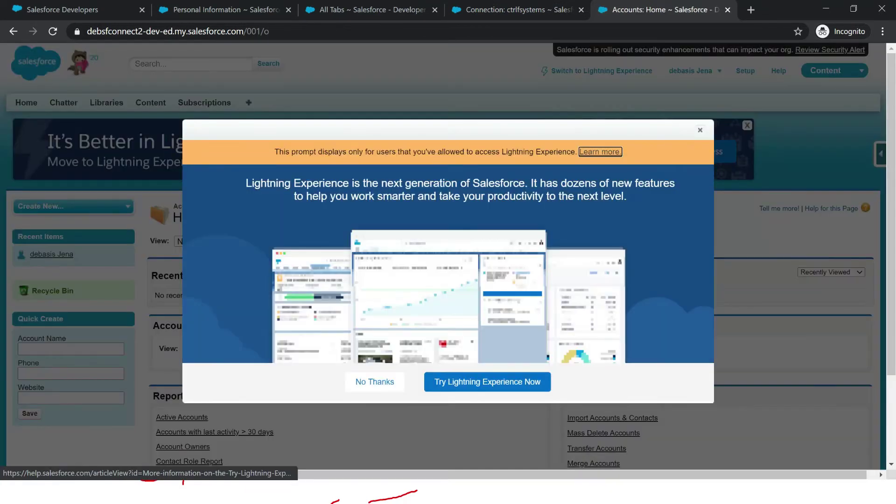
pyautogui.click(375, 382)
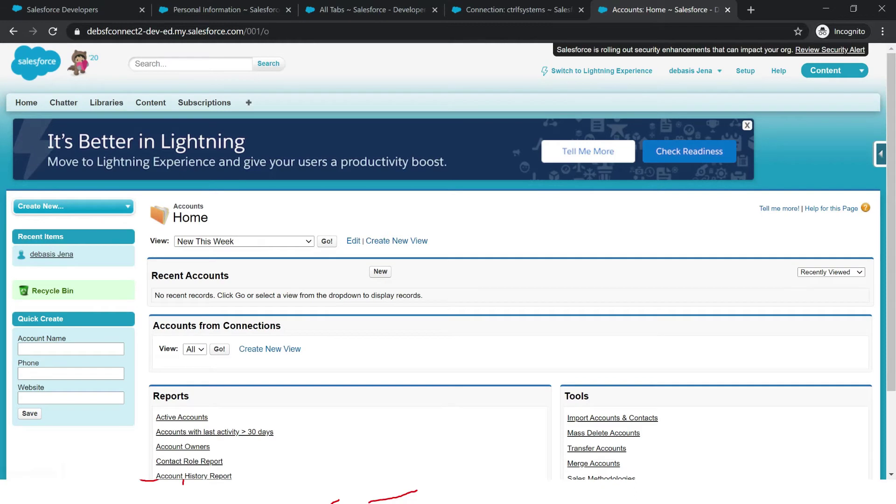
pyautogui.click(244, 241)
pyautogui.press('Return')
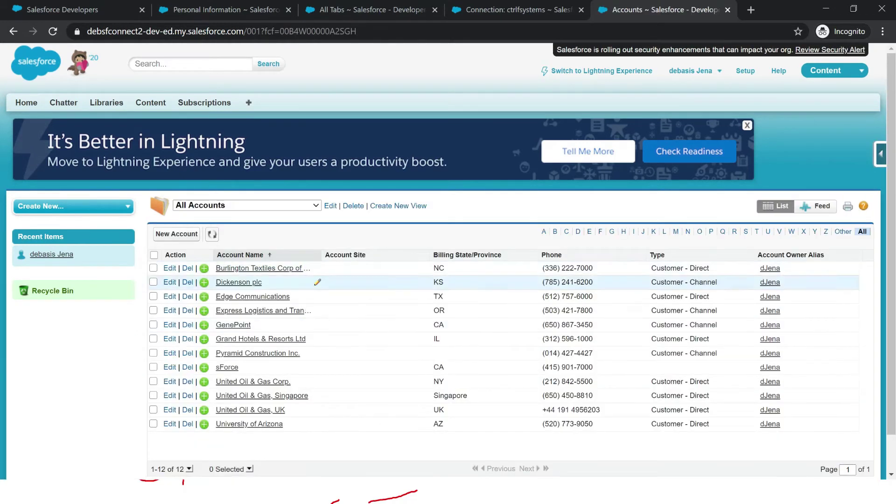
pyautogui.hotkey('alt', 'Tab')
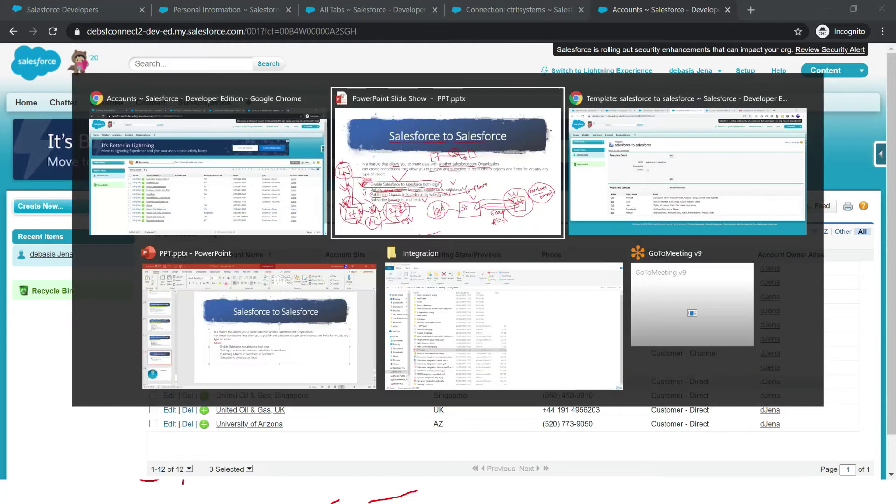
# In the publishing org, reload All Tabs, open Accounts, and start a New Account
pyautogui.hotkey('alt', 'Tab')
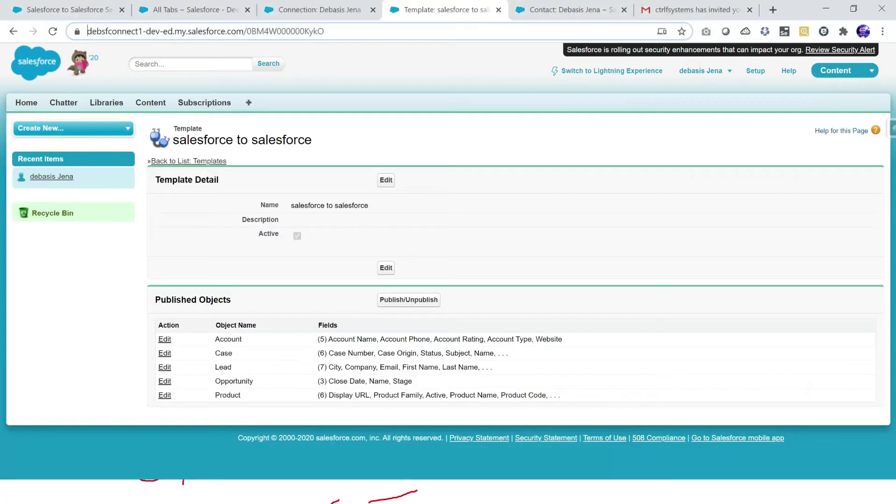
pyautogui.hotkey('ctrl', 'Tab')
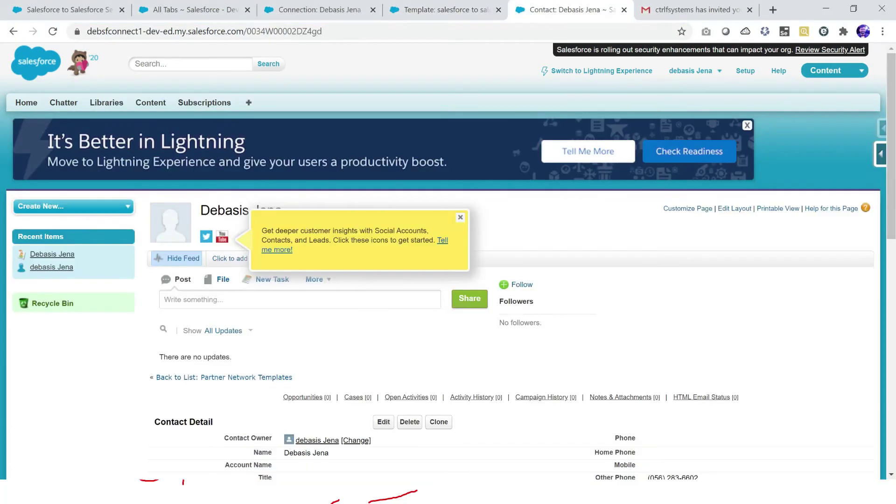
pyautogui.press('F5')
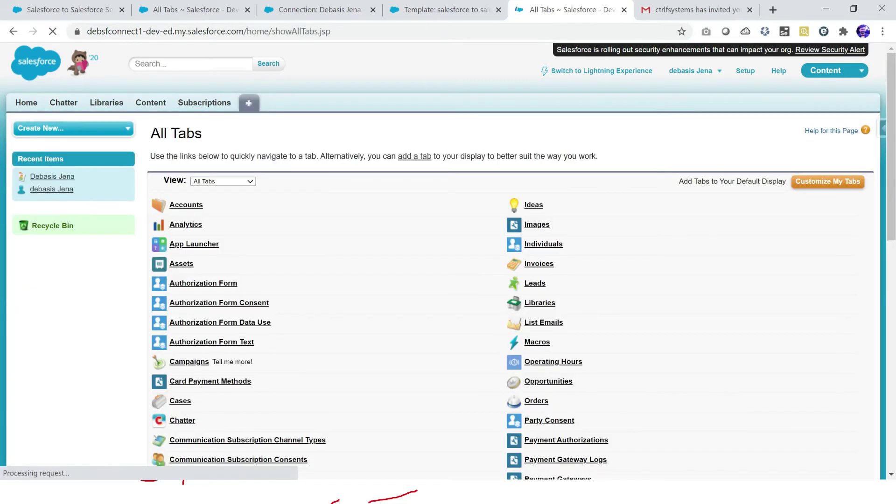
pyautogui.click(186, 205)
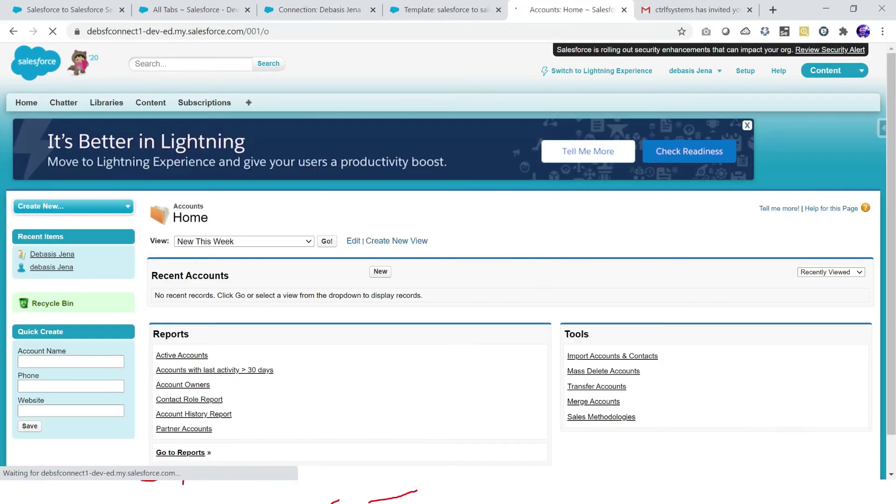
pyautogui.click(381, 271)
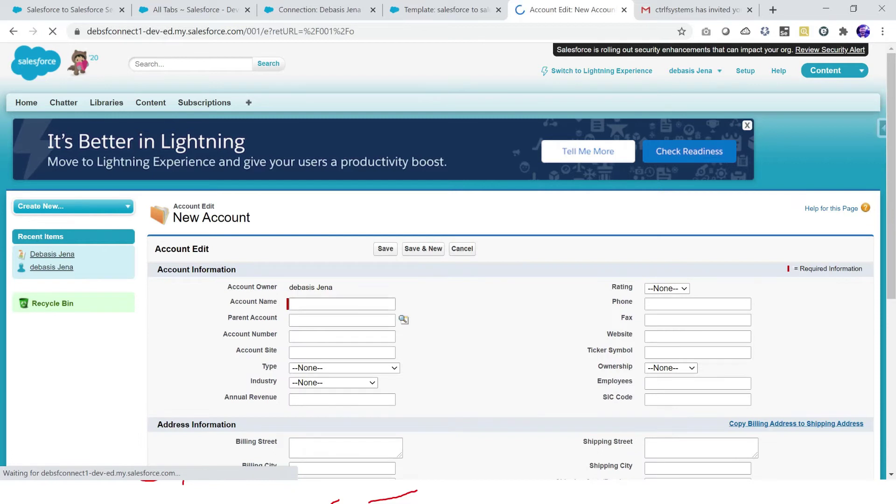
# Enter SFConnet1 as the Account Name and autofill the phone and Burlington address
pyautogui.write('SFConnet1')
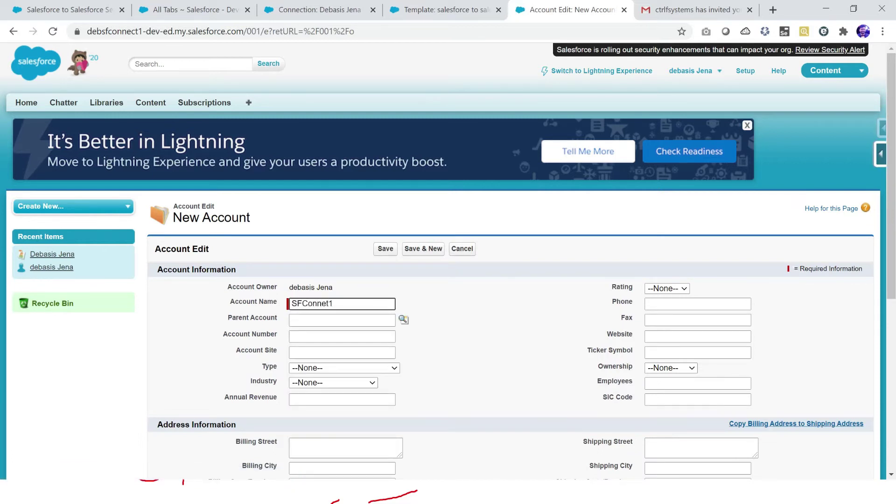
pyautogui.click(698, 304)
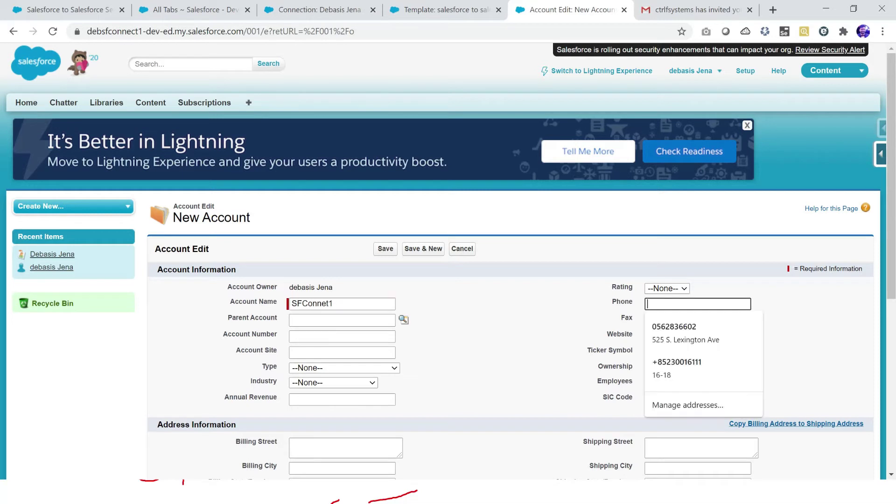
pyautogui.press('Down')
pyautogui.press('Return')
# Set Rating to Hot and Type to Prospect, then save the SFConnet1 account
pyautogui.hotkey('shift', 'Tab')
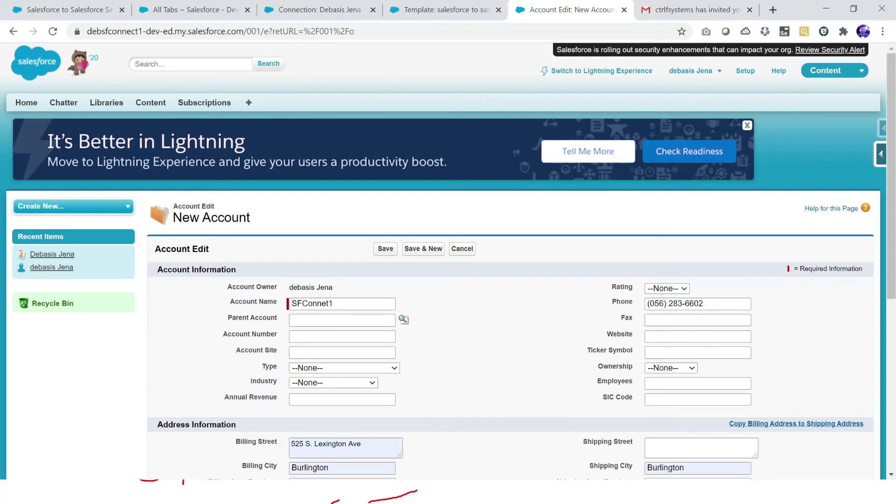
pyautogui.hotkey('alt', 'Down')
pyautogui.press('Down')
pyautogui.press('Return')
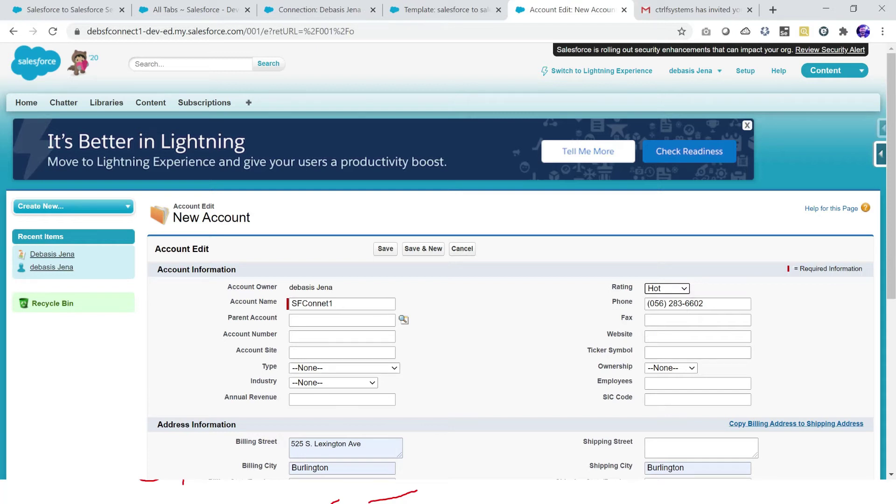
pyautogui.click(344, 368)
pyautogui.click(317, 388)
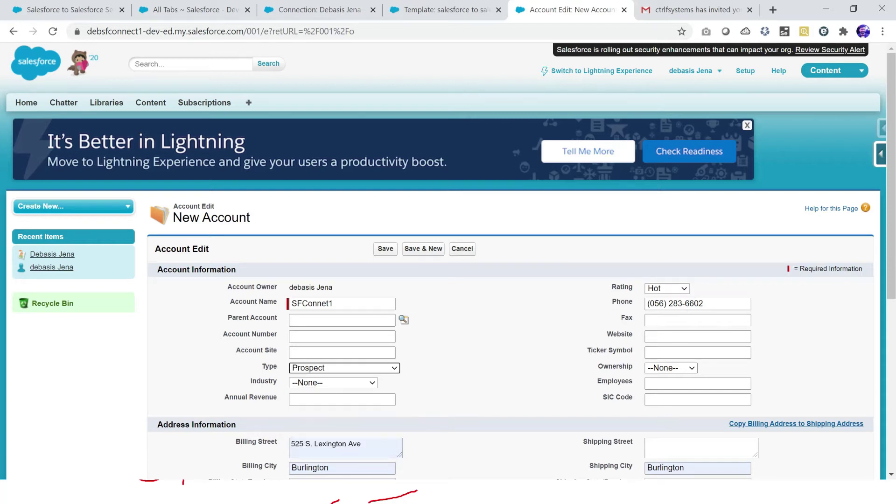
pyautogui.scroll(-7, 513, 327)
pyautogui.scroll(7, 513, 327)
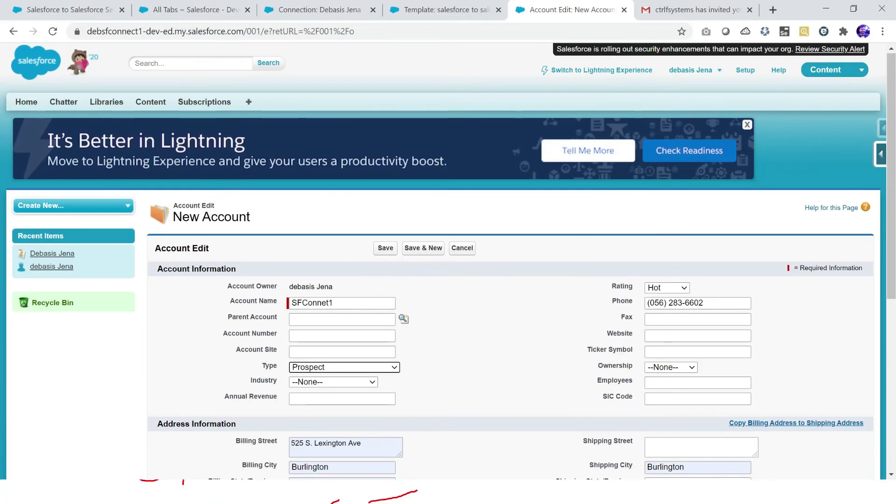
pyautogui.click(386, 248)
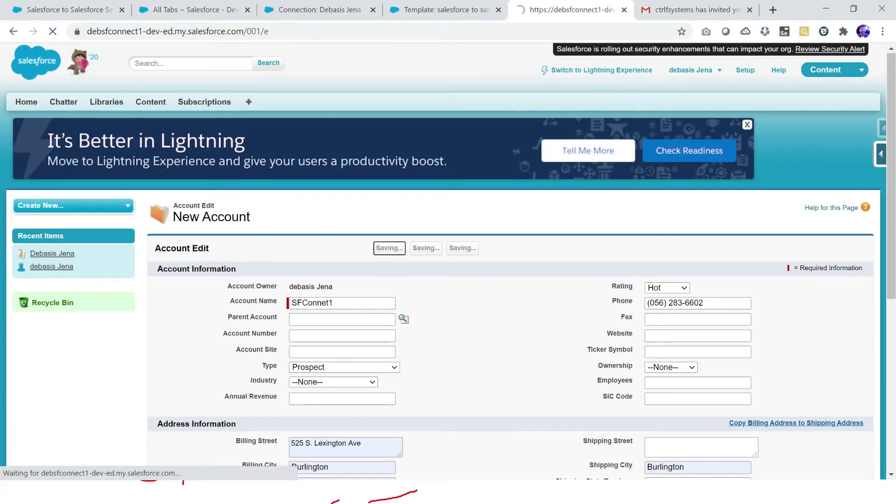
pyautogui.scroll(-6, 513, 280)
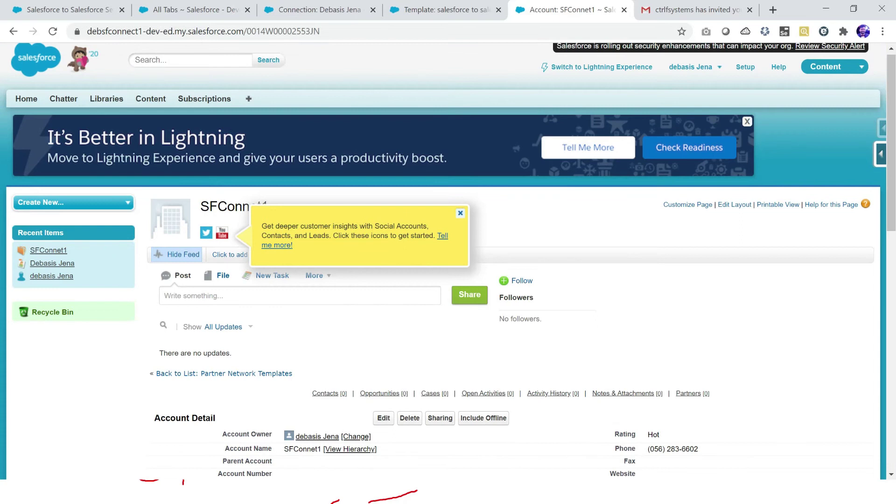
# Dismiss the social accounts tip and show the All Accounts view, now with 13 accounts
pyautogui.click(461, 213)
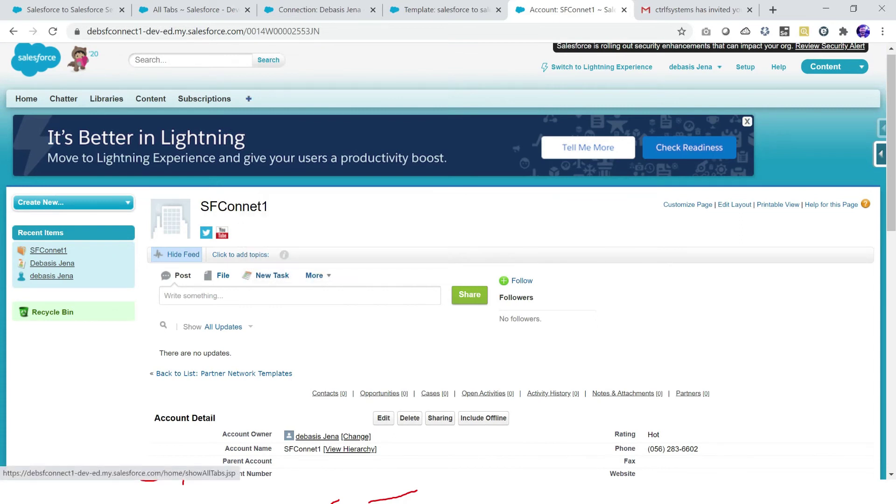
pyautogui.hotkey('ctrl', 'Tab')
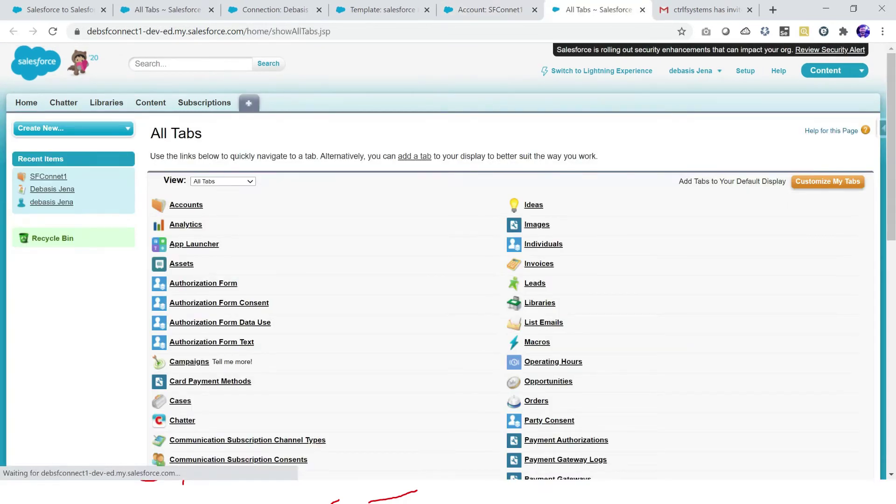
pyautogui.click(186, 204)
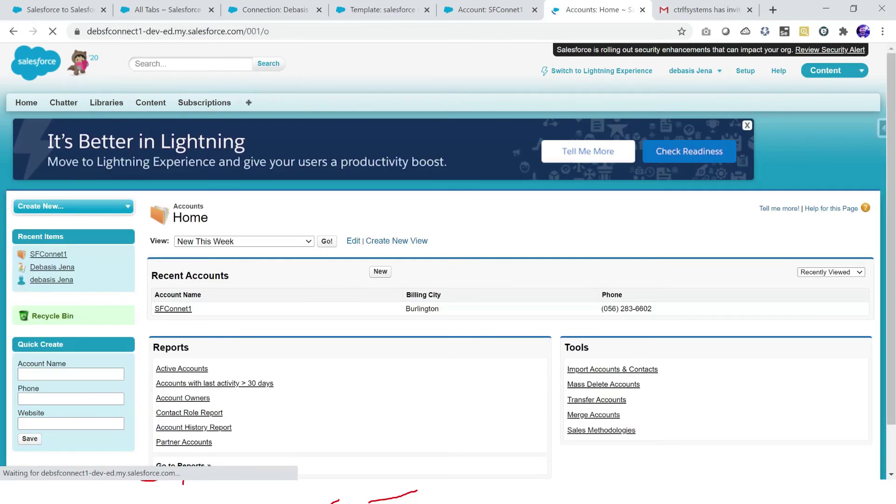
pyautogui.click(243, 241)
pyautogui.click(242, 241)
pyautogui.press('a')
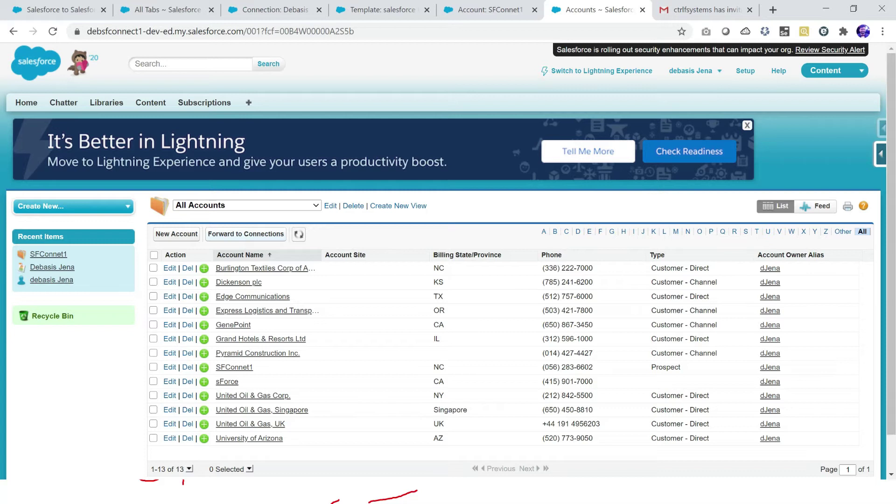
pyautogui.middleClick(249, 103)
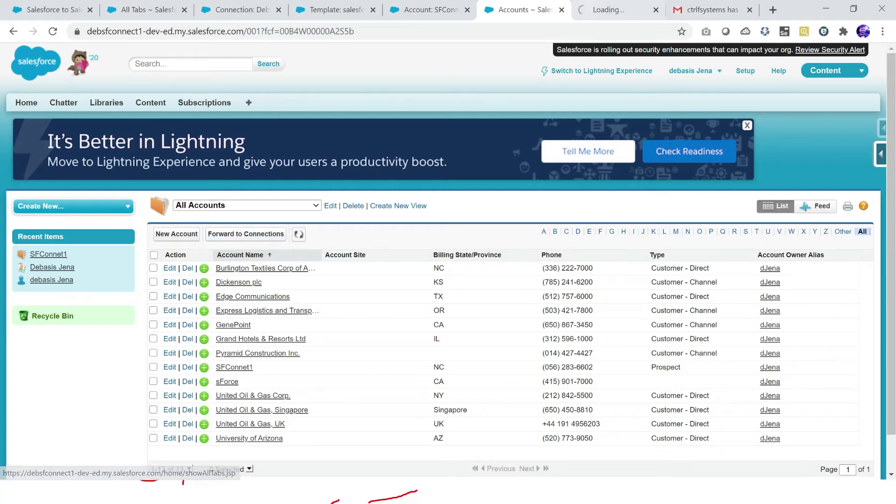
# Confirm the All Orders list is empty, then go back to the All Accounts list
pyautogui.hotkey('ctrl', 'Tab')
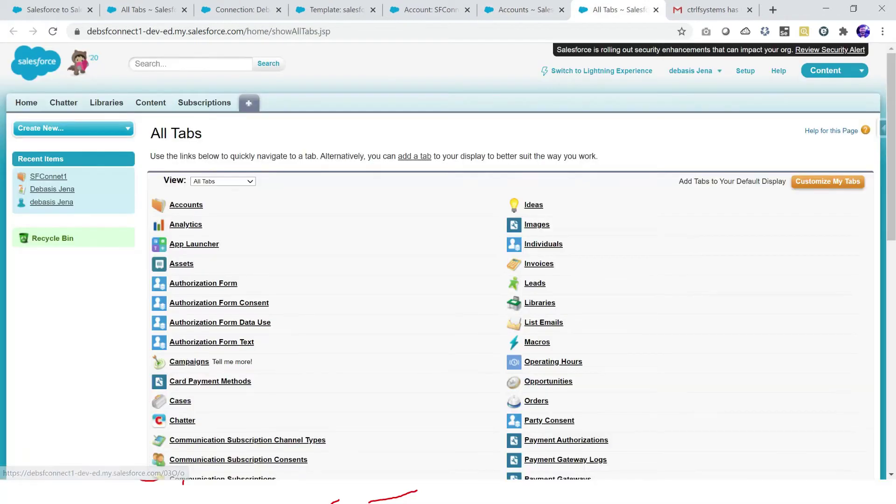
pyautogui.scroll(-3, 192, 367)
pyautogui.scroll(-6, 191, 368)
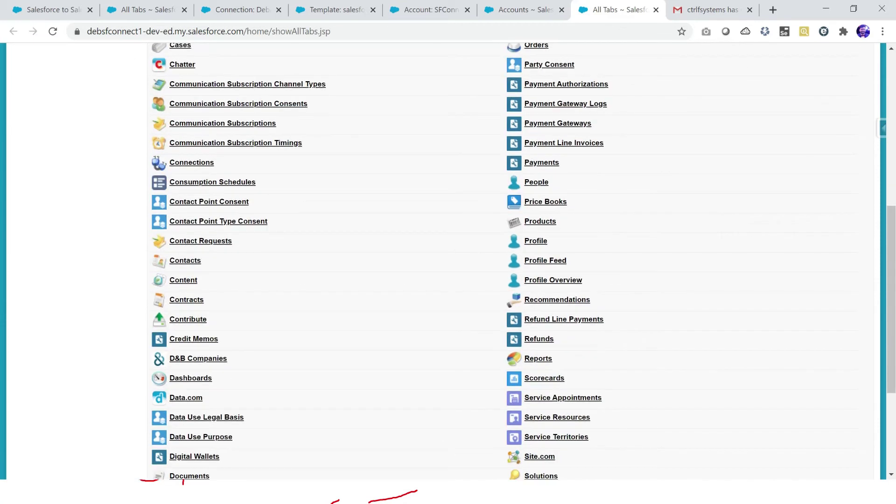
pyautogui.scroll(-3, 448, 261)
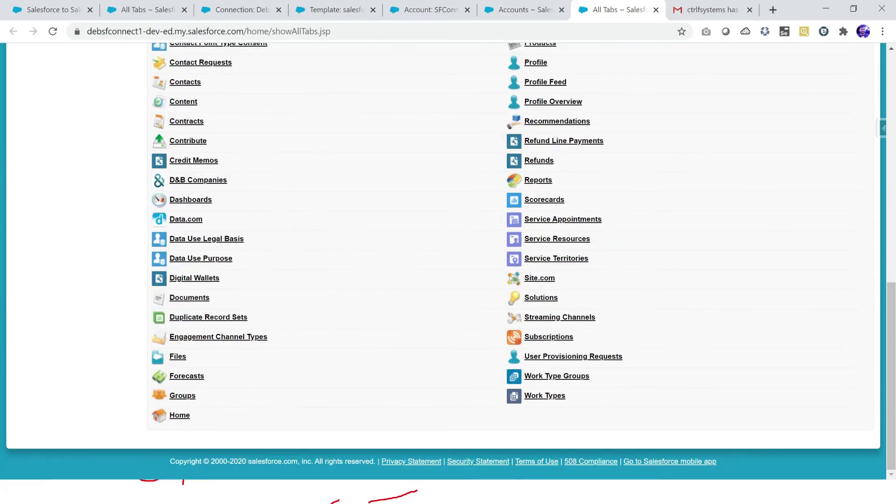
pyautogui.scroll(4, 556, 309)
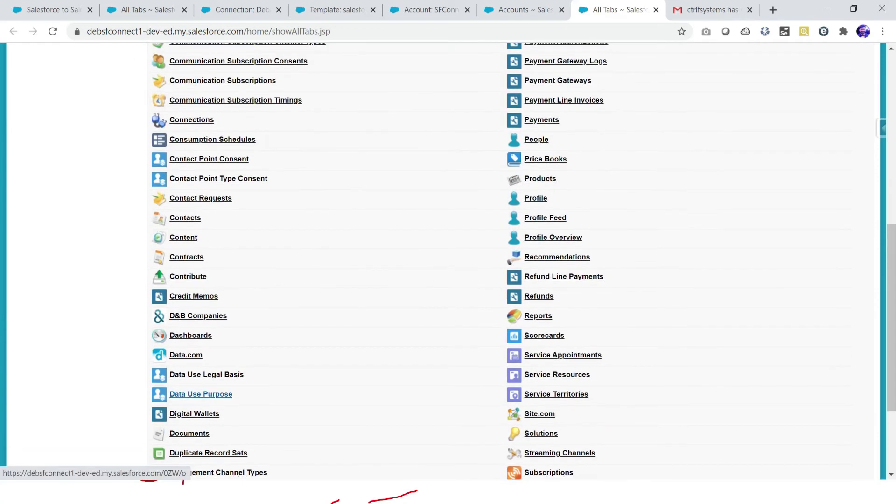
pyautogui.scroll(2, 549, 130)
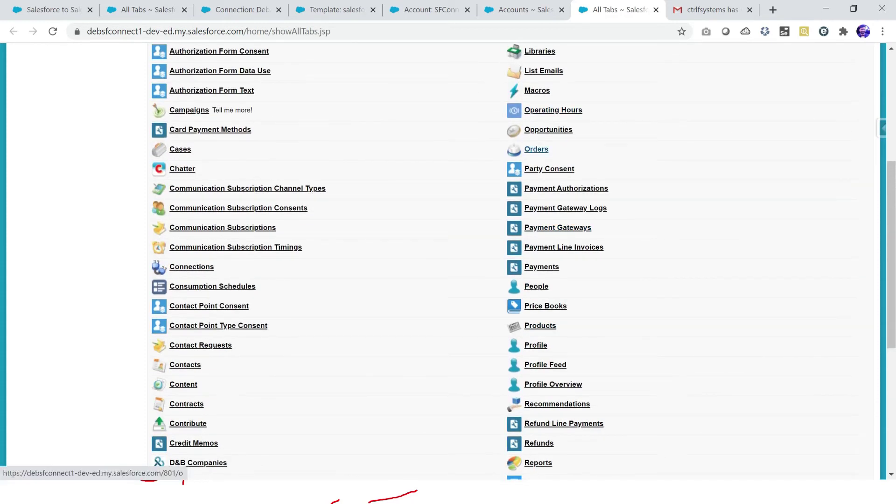
pyautogui.click(537, 149)
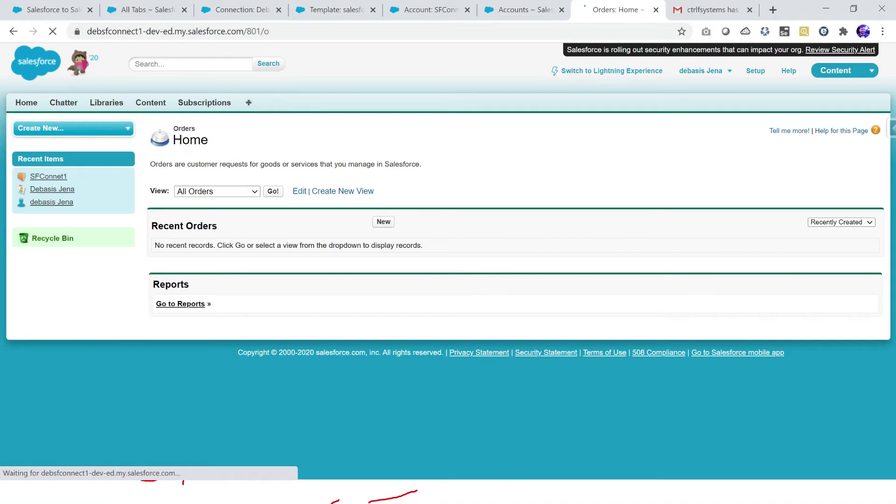
pyautogui.click(273, 191)
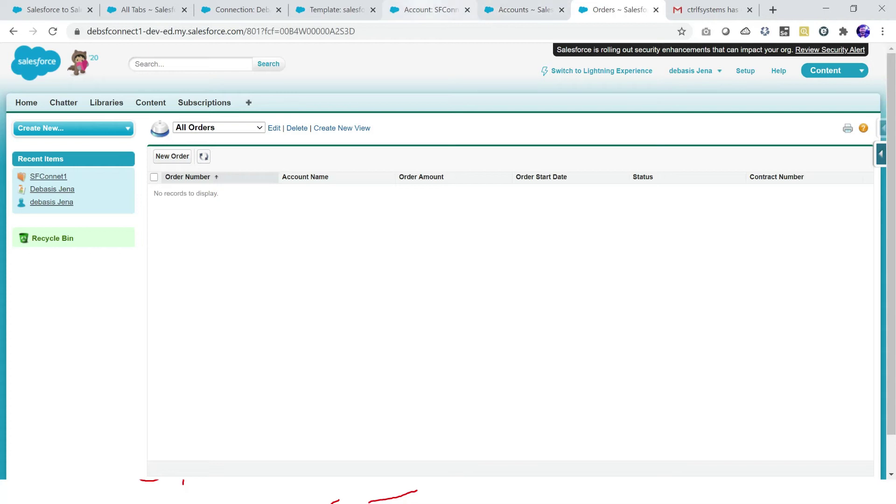
pyautogui.click(430, 9)
pyautogui.click(519, 9)
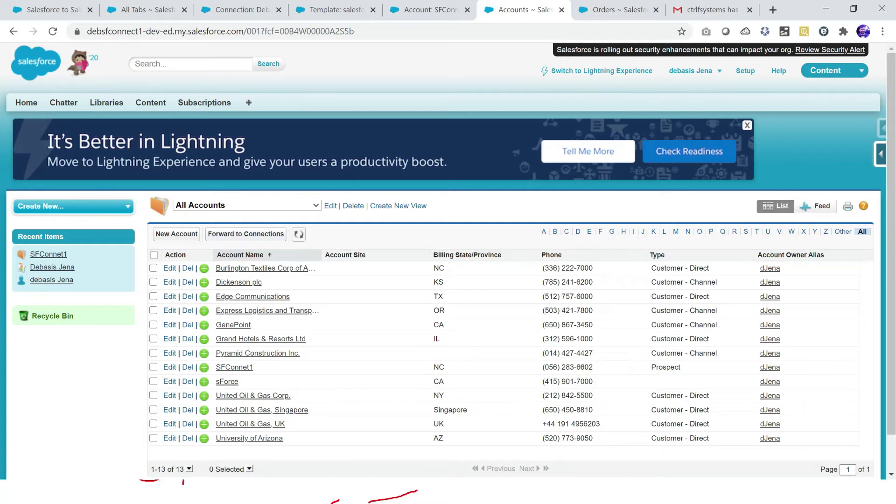
# Select SFConnet1 and confirm the receiving debsfconnect2 org still lists only 12 accounts
pyautogui.scroll(-2, 326, 282)
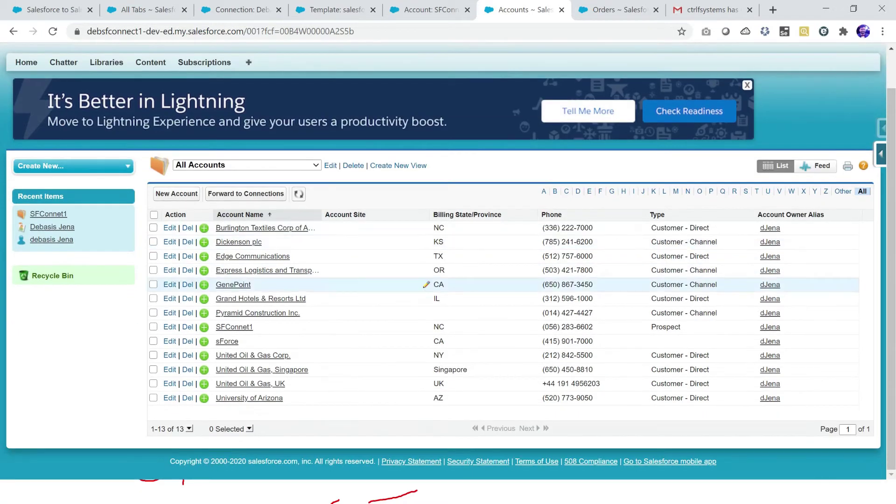
pyautogui.click(153, 327)
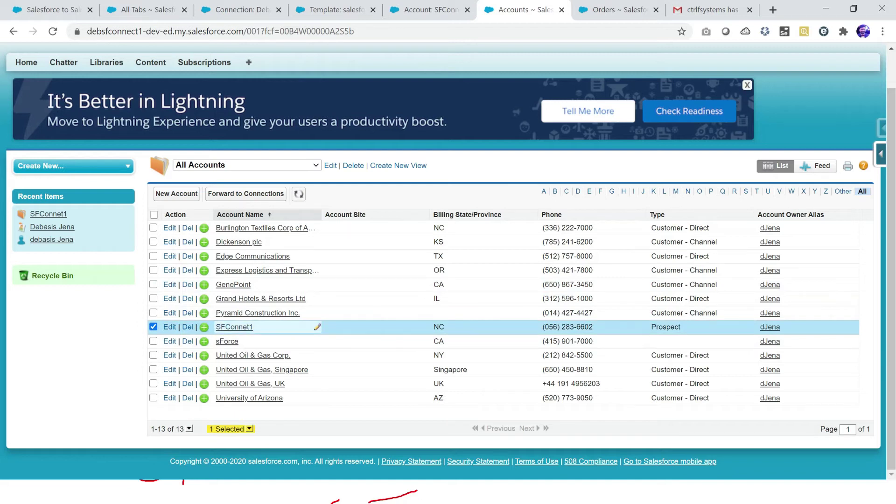
pyautogui.hotkey('alt', 'Tab')
pyautogui.moveTo(142, 31); pyautogui.dragTo(97, 32)
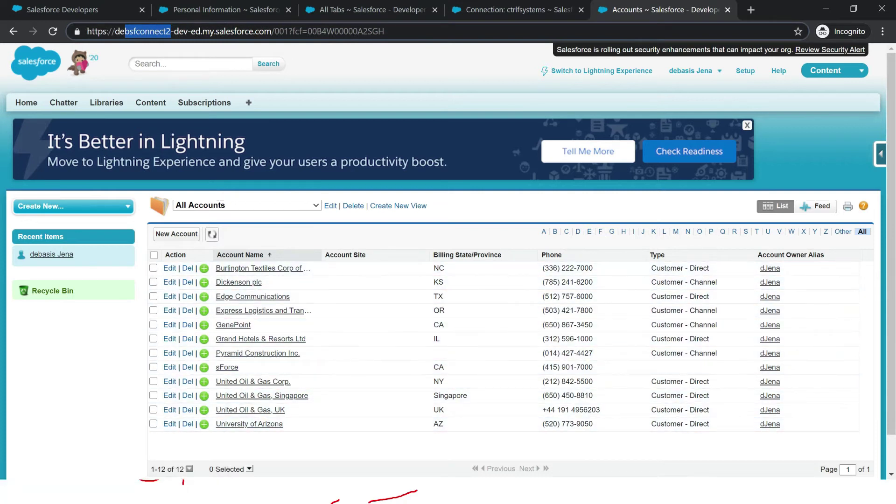
pyautogui.hotkey('alt', 'Tab')
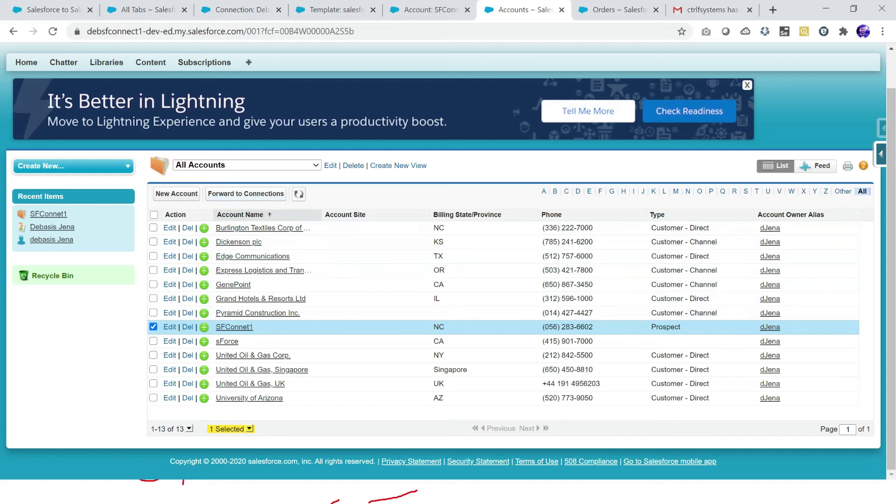
# Forward SFConnet1 to the ctrlfsystems connection, noting who may forward records, and save
pyautogui.click(246, 194)
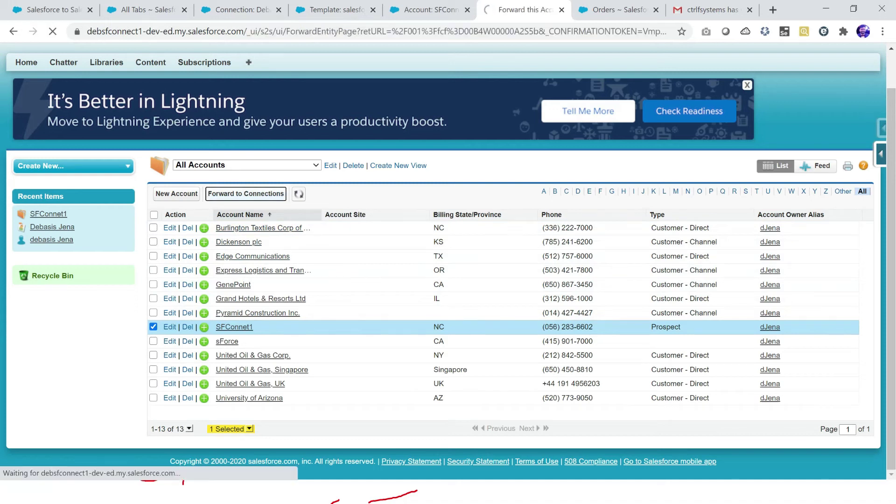
pyautogui.scroll(-3, 449, 261)
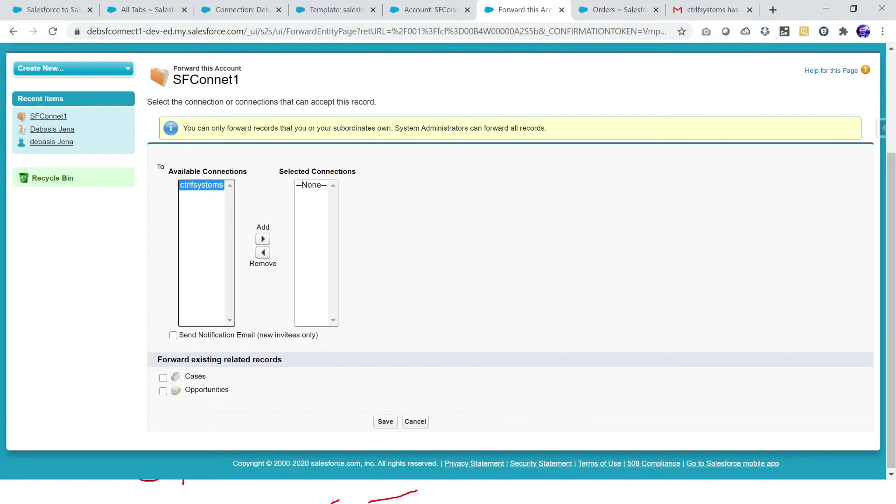
pyautogui.click(263, 239)
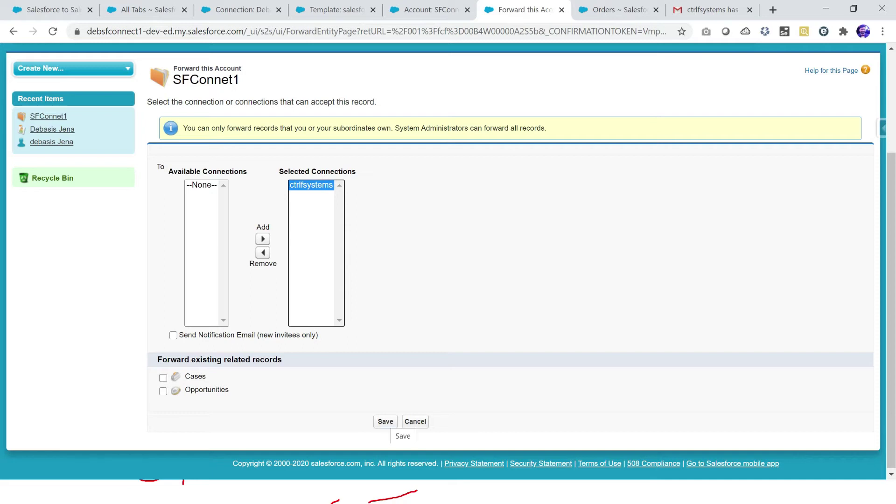
pyautogui.moveTo(245, 128); pyautogui.dragTo(387, 128)
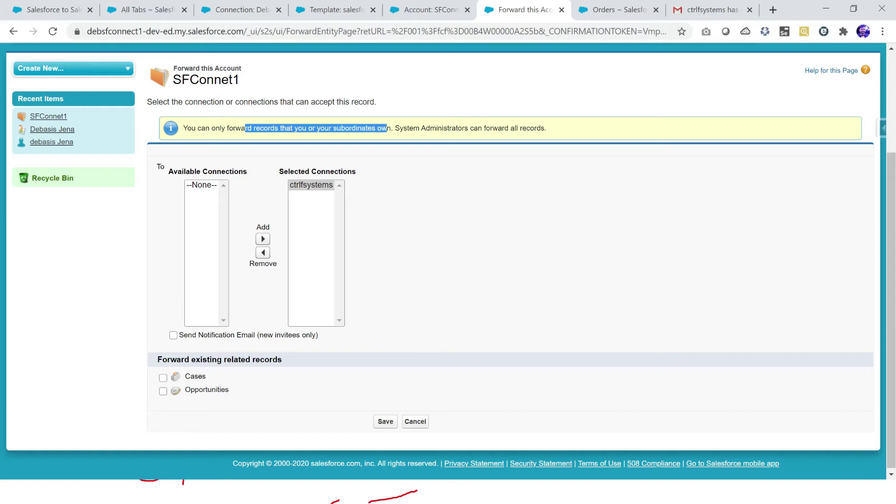
pyautogui.click(387, 128)
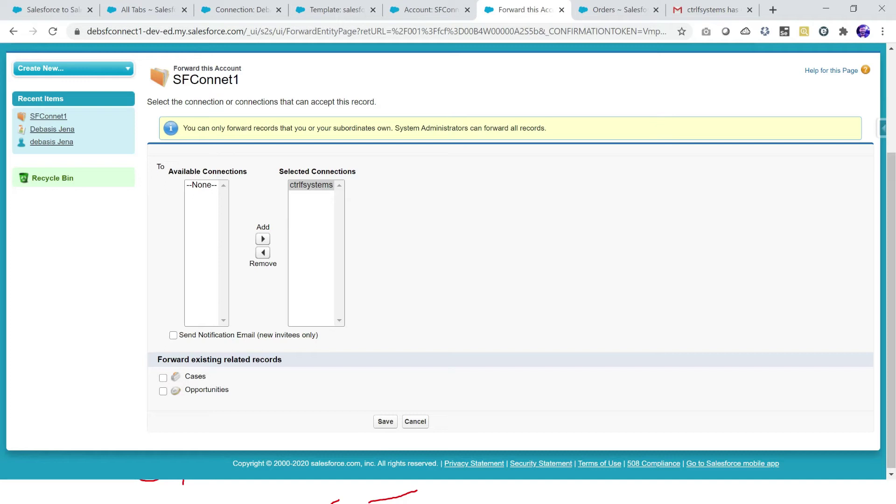
pyautogui.moveTo(395, 128); pyautogui.dragTo(548, 129)
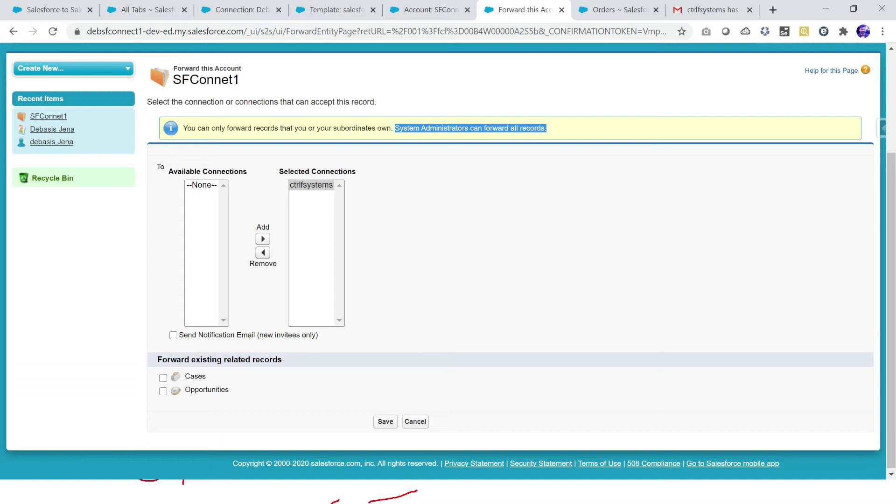
pyautogui.click(386, 422)
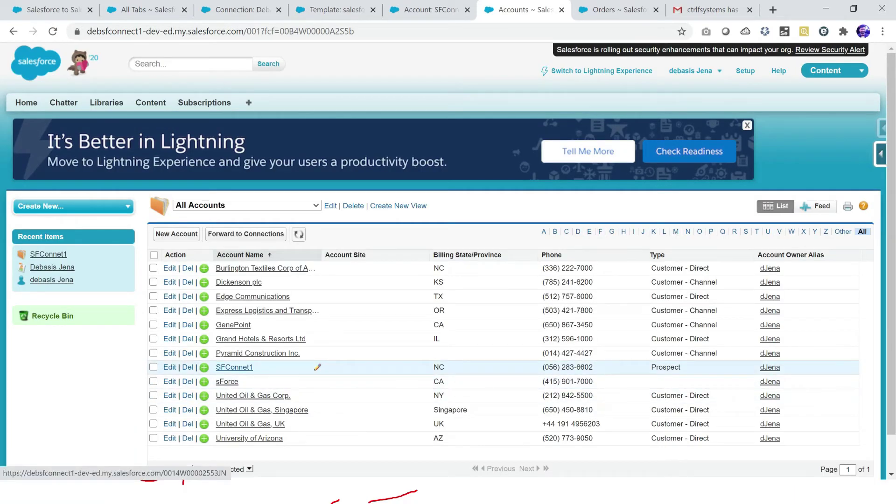
# Read the Gmail email 'You're now connected to ctrlfsystems in Salesforce', then return to the receiving org
pyautogui.click(712, 10)
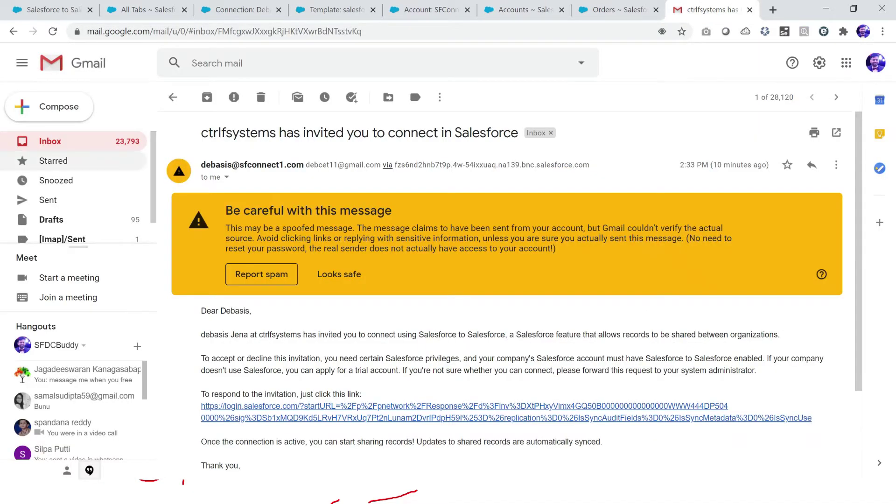
pyautogui.click(50, 141)
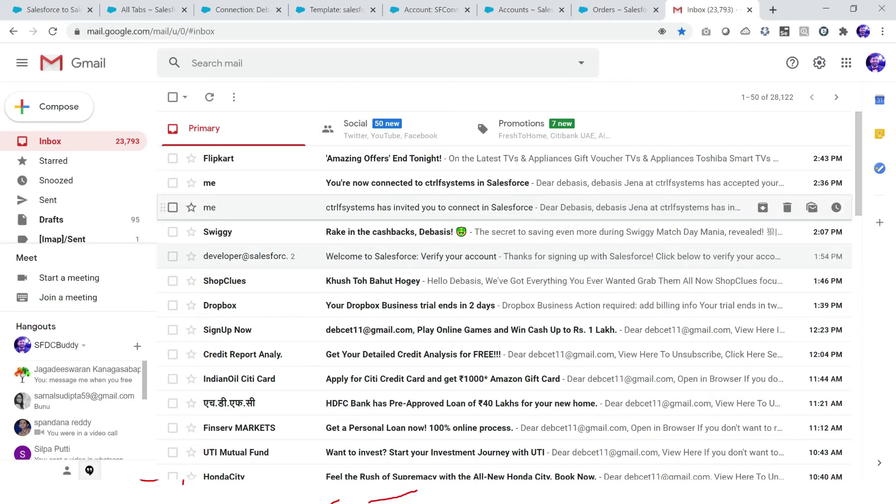
pyautogui.click(427, 183)
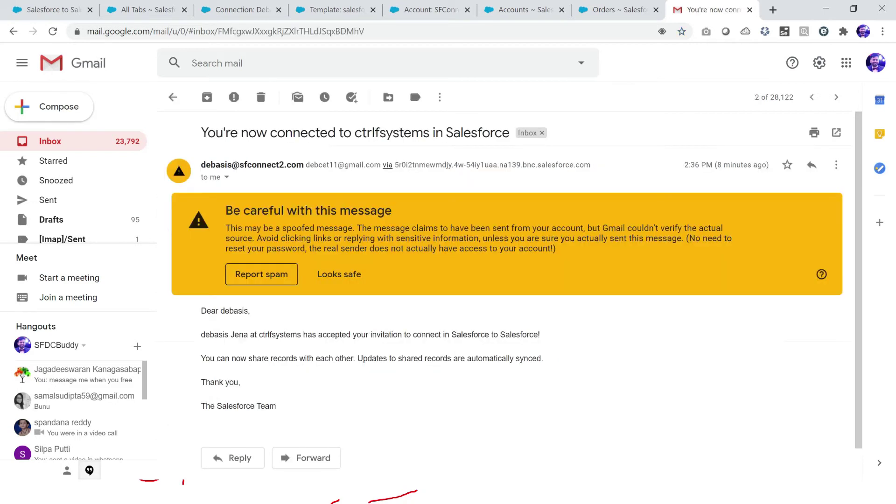
pyautogui.scroll(-1, 513, 294)
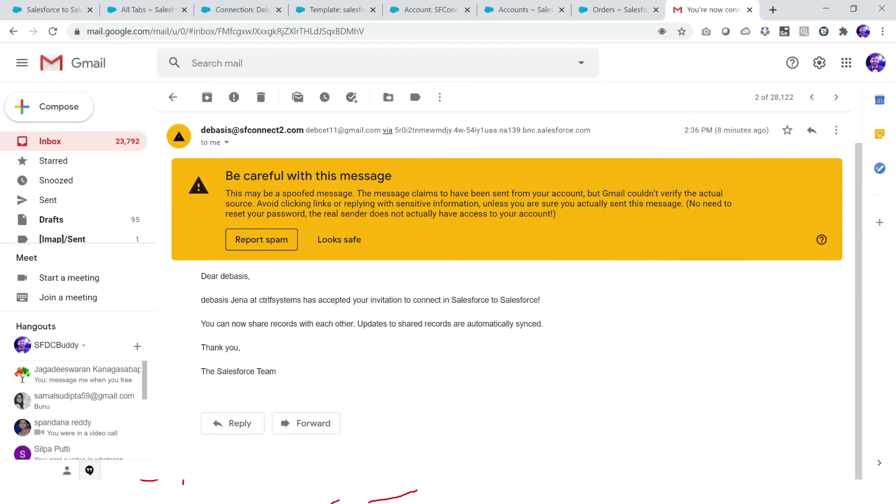
pyautogui.hotkey('alt', 'Tab')
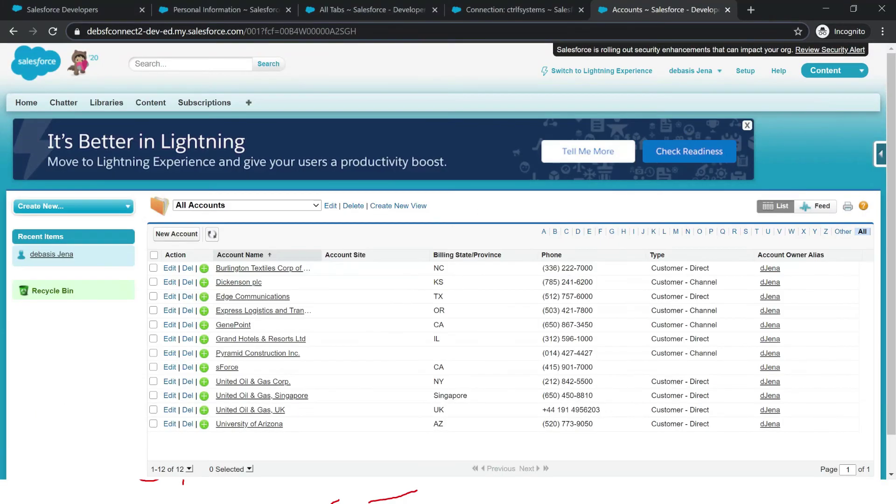
# Refresh the debsfconnect2 All Accounts list and open the newly received SFConnet1 record
pyautogui.moveTo(171, 31); pyautogui.dragTo(102, 31)
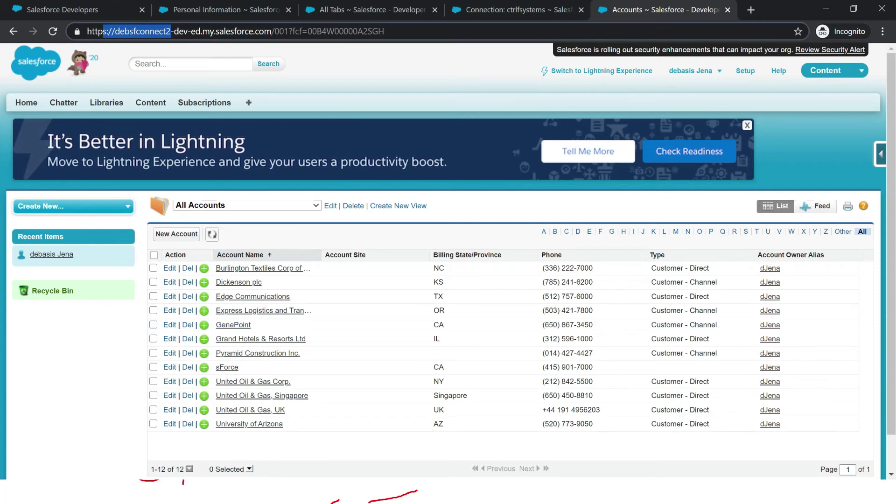
pyautogui.click(212, 235)
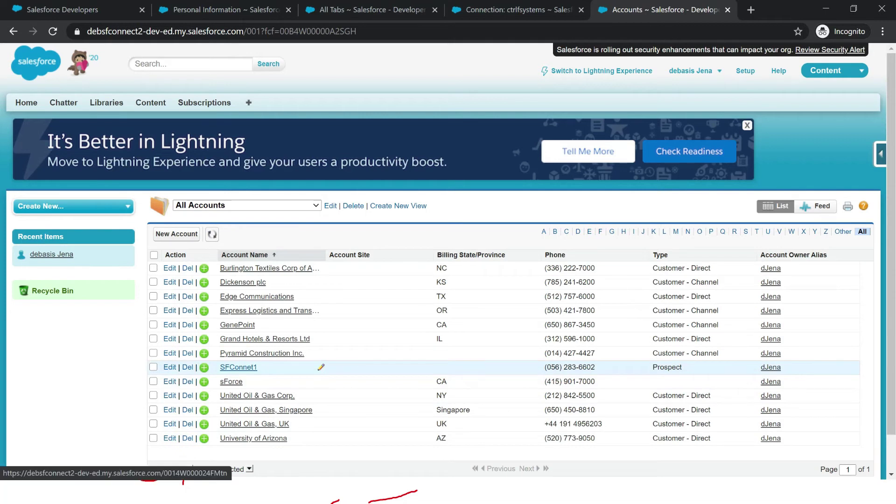
pyautogui.click(238, 367)
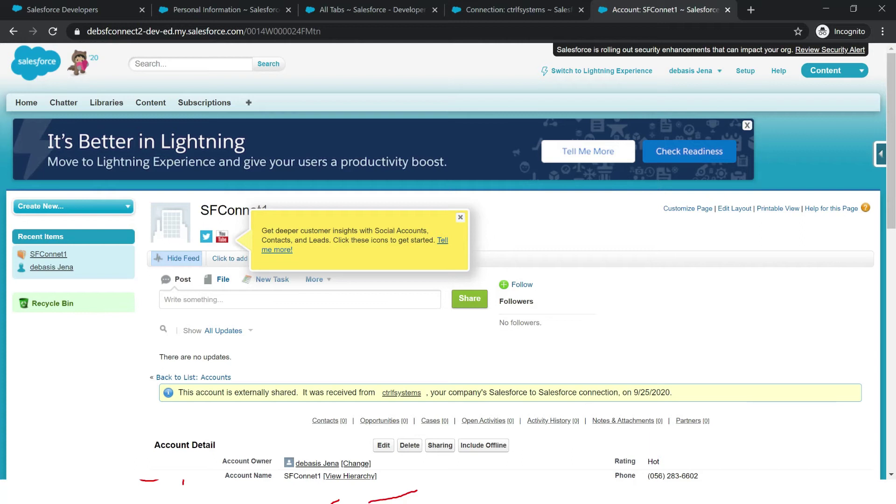
# Review SFConnet1's externally shared notice and details: Rating Hot, Type Prospect, created by Connection User
pyautogui.scroll(-2, 448, 261)
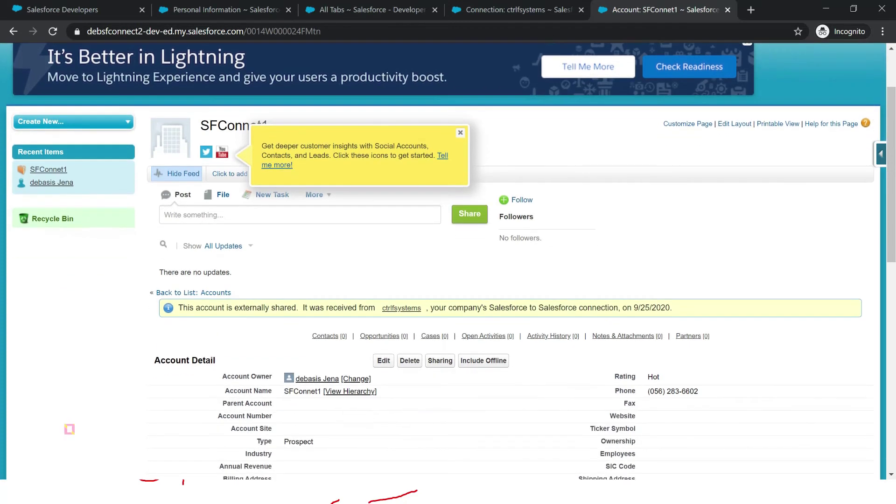
pyautogui.moveTo(179, 308); pyautogui.dragTo(292, 308)
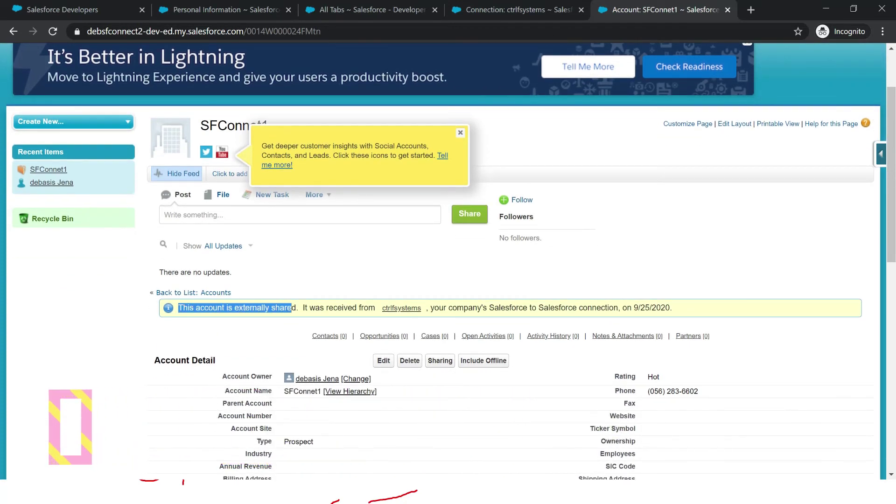
pyautogui.moveTo(434, 307); pyautogui.dragTo(610, 308)
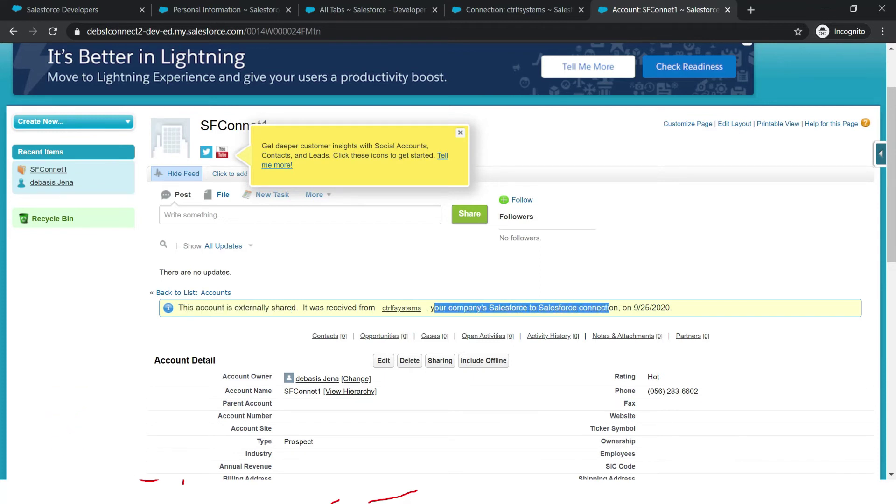
pyautogui.scroll(-4, 507, 317)
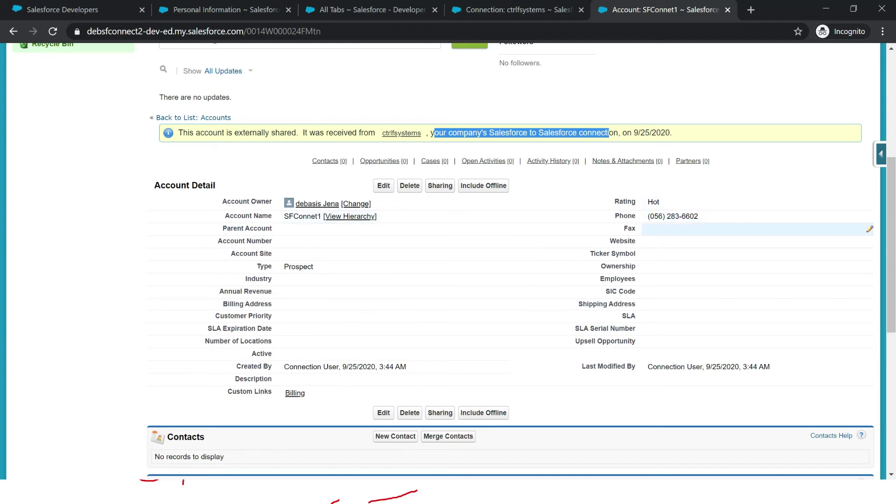
pyautogui.scroll(-2, 869, 149)
pyautogui.scroll(-6, 521, 261)
pyautogui.scroll(6, 522, 261)
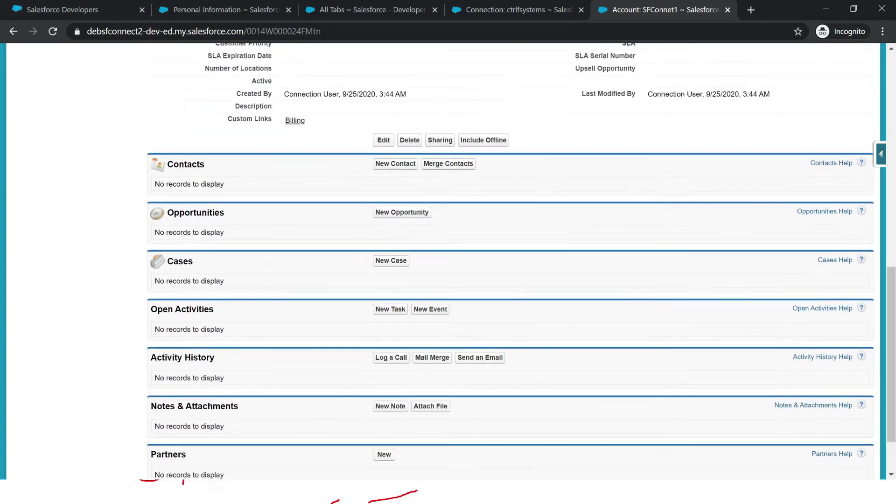
pyautogui.scroll(3, 514, 261)
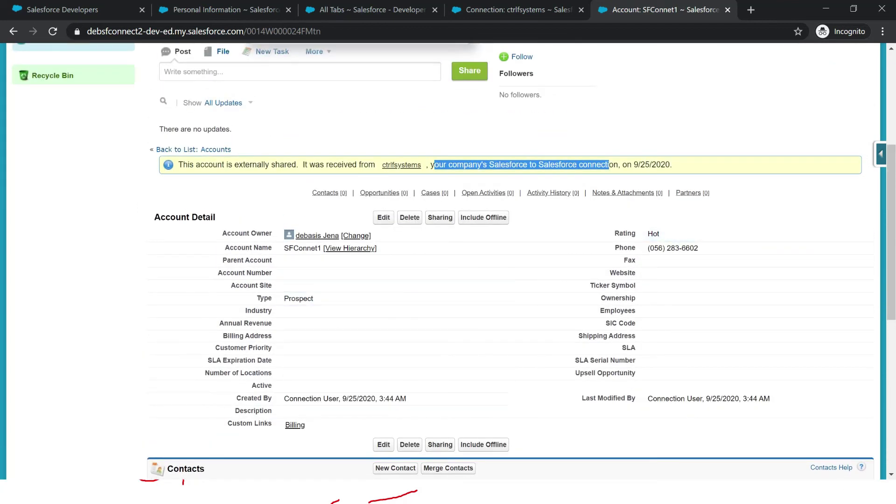
pyautogui.moveTo(183, 164); pyautogui.dragTo(667, 164)
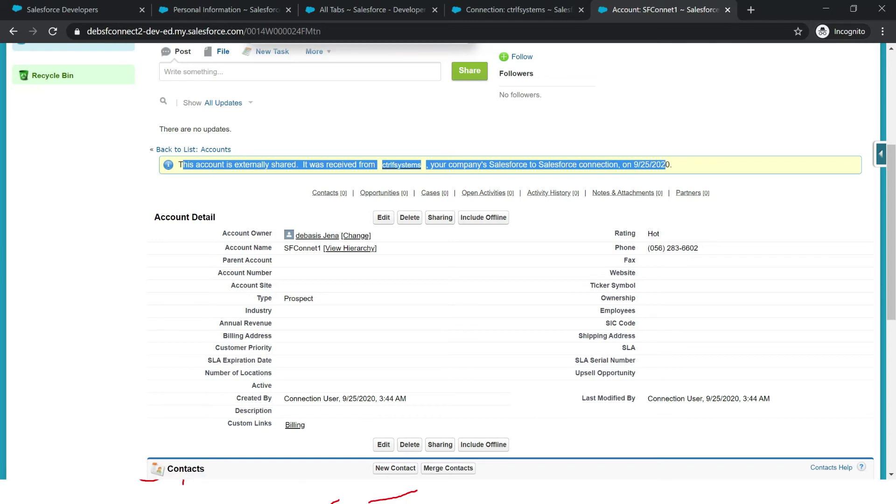
pyautogui.hotkey('alt', 'Tab')
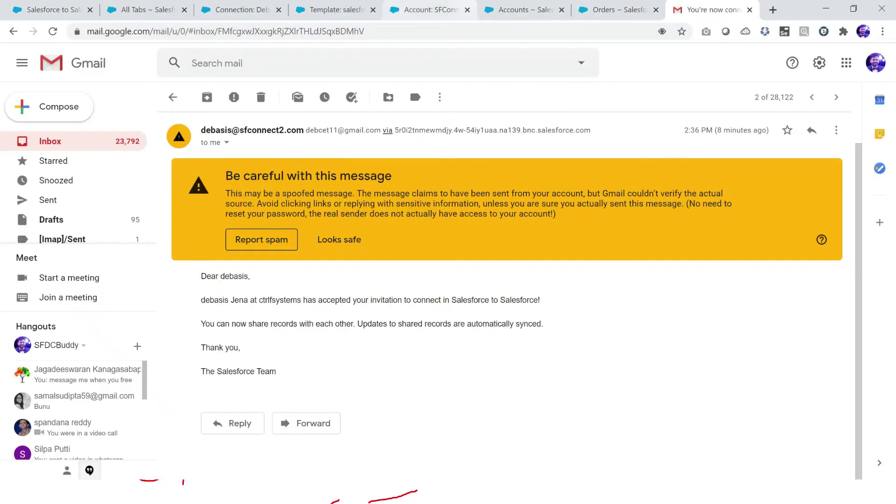
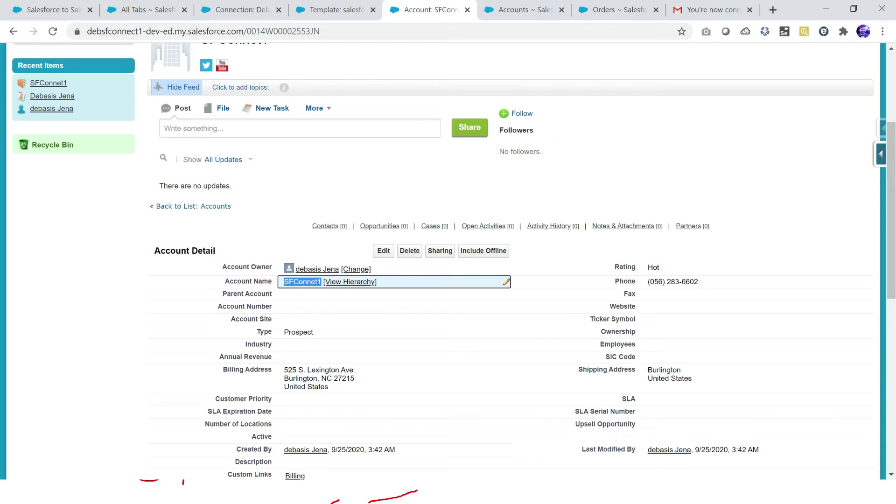
# Return to the top of the SFConnet1 account and open the Account page layout editor
pyautogui.scroll(3, 448, 262)
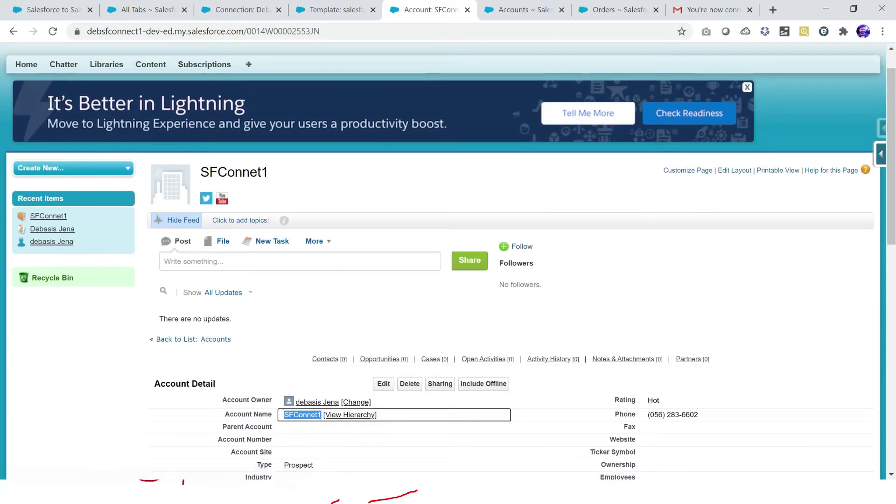
pyautogui.click(735, 170)
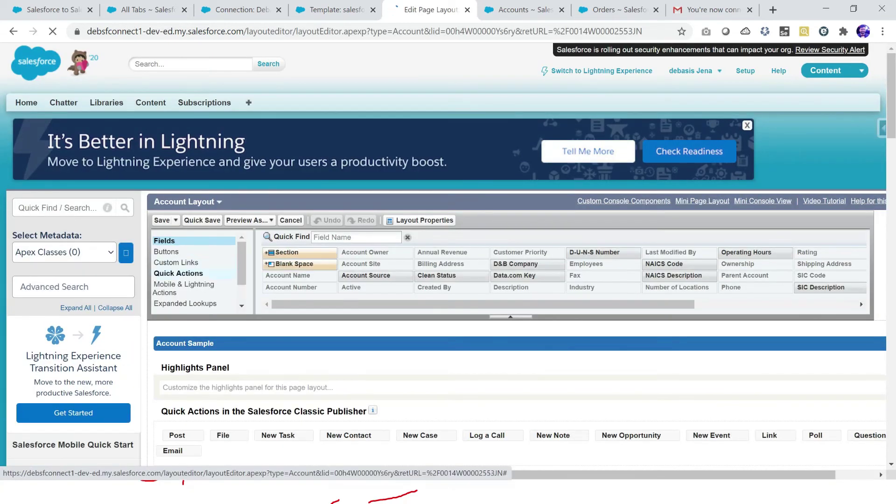
# Add the External Sharing related list to the Account layout and save, overwriting user customizations
pyautogui.scroll(-1, 196, 271)
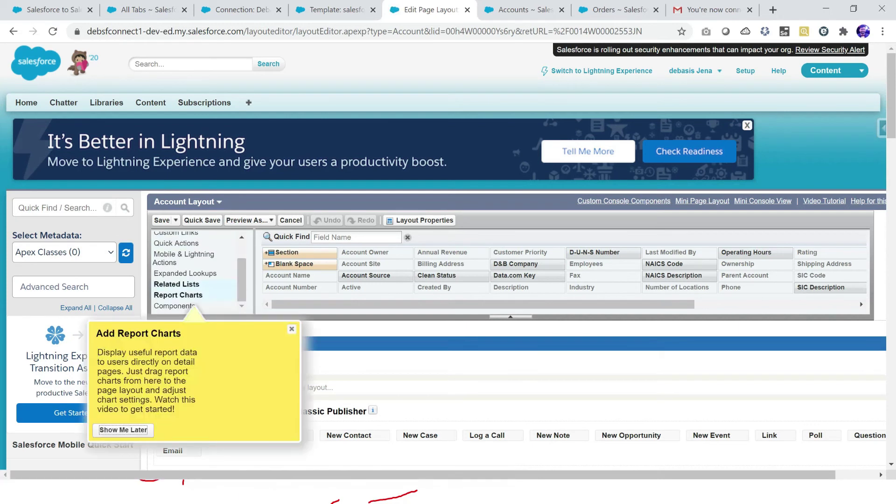
pyautogui.click(176, 284)
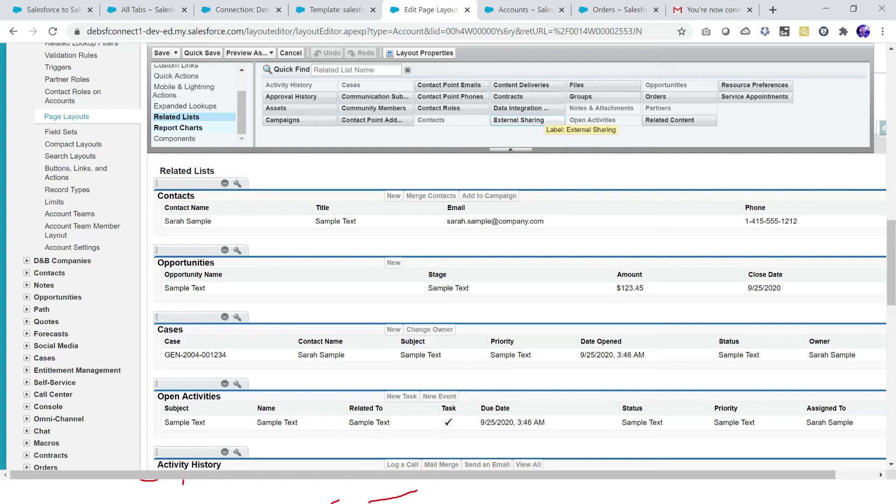
pyautogui.moveTo(519, 120); pyautogui.dragTo(263, 237)
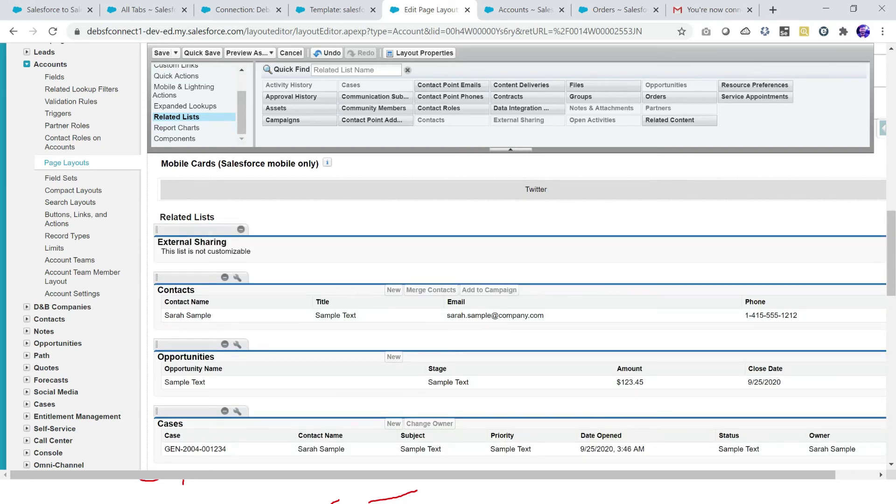
pyautogui.moveTo(161, 251); pyautogui.dragTo(250, 251)
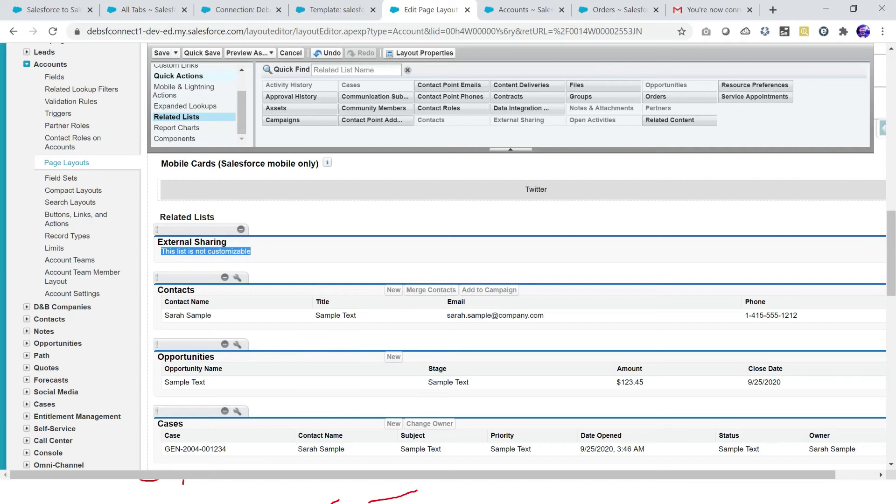
pyautogui.click(202, 52)
pyautogui.press('Return')
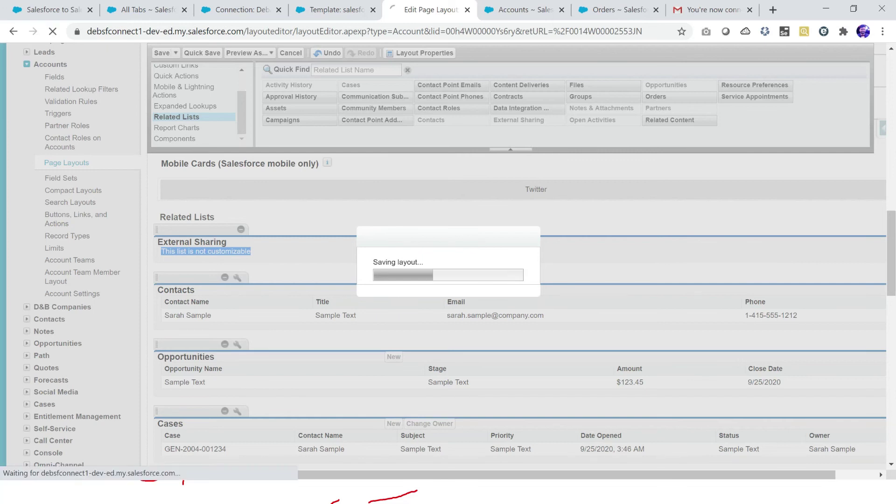
pyautogui.scroll(-3, 448, 261)
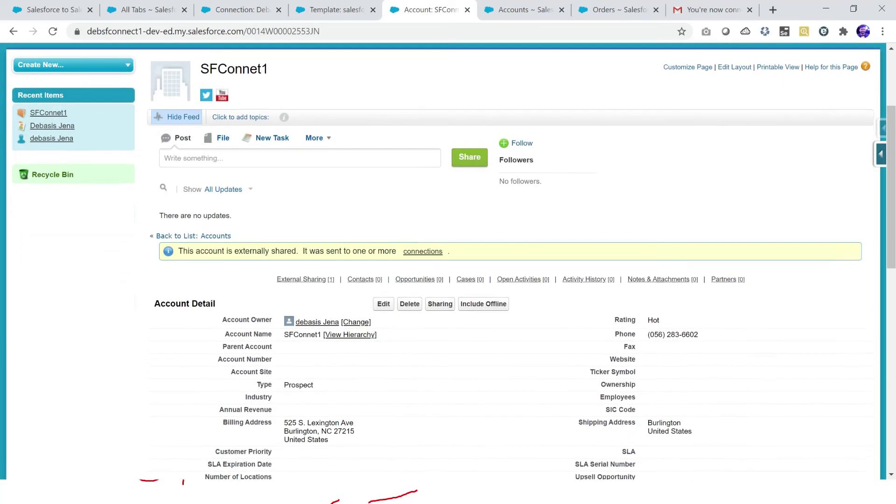
# Highlight the externally-shared notice and open SFConnet1's External Sharing list in a new tab
pyautogui.moveTo(243, 244); pyautogui.dragTo(305, 245)
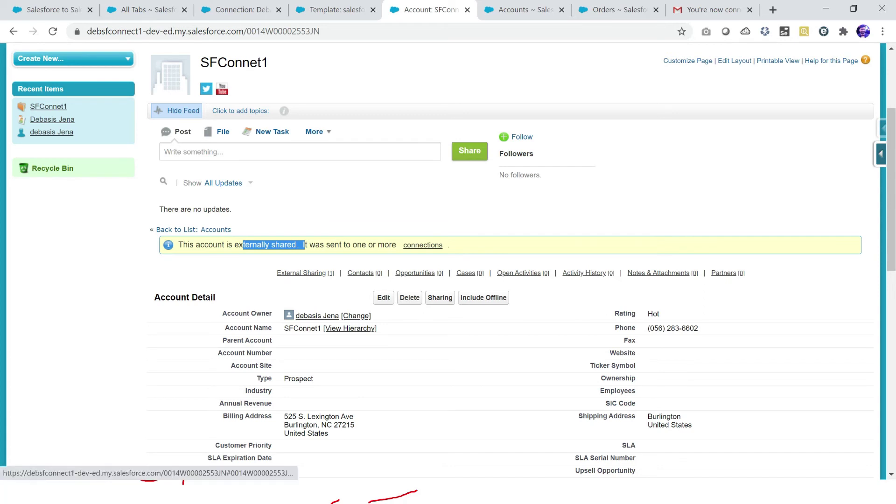
pyautogui.click(301, 273)
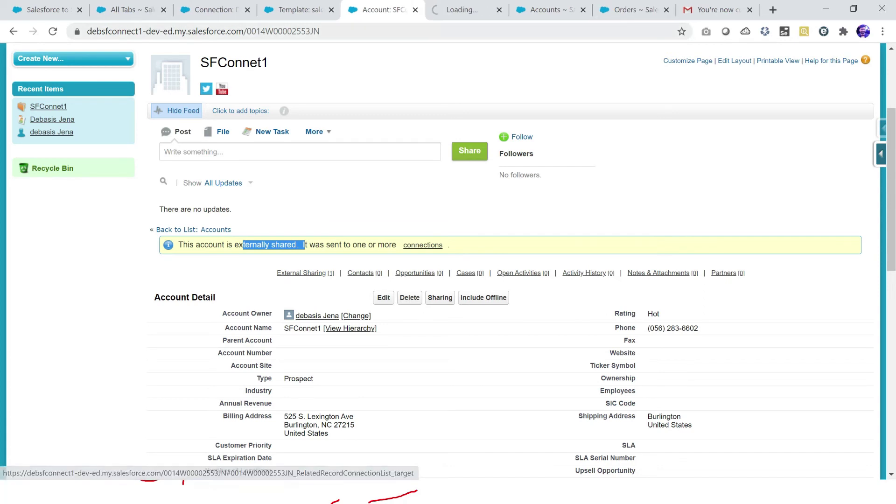
pyautogui.scroll(3, 521, 261)
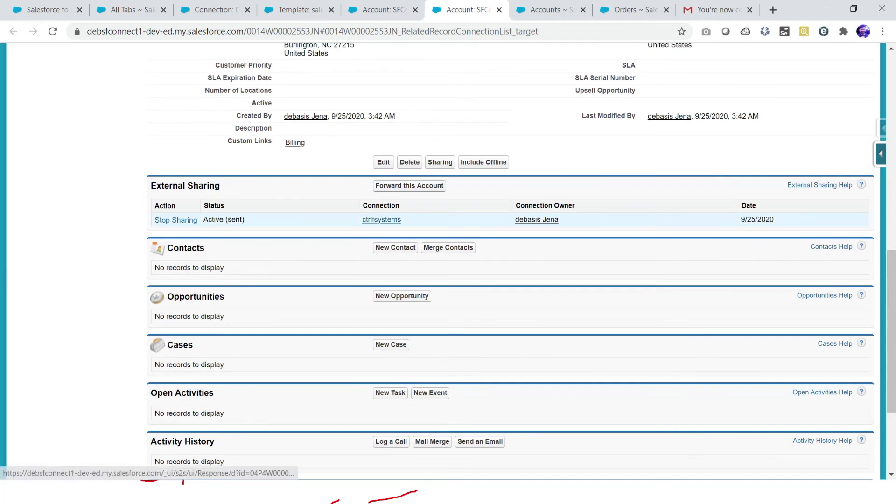
# Review the ctrlfsystems connection details, then move to the second org's window
pyautogui.click(382, 220)
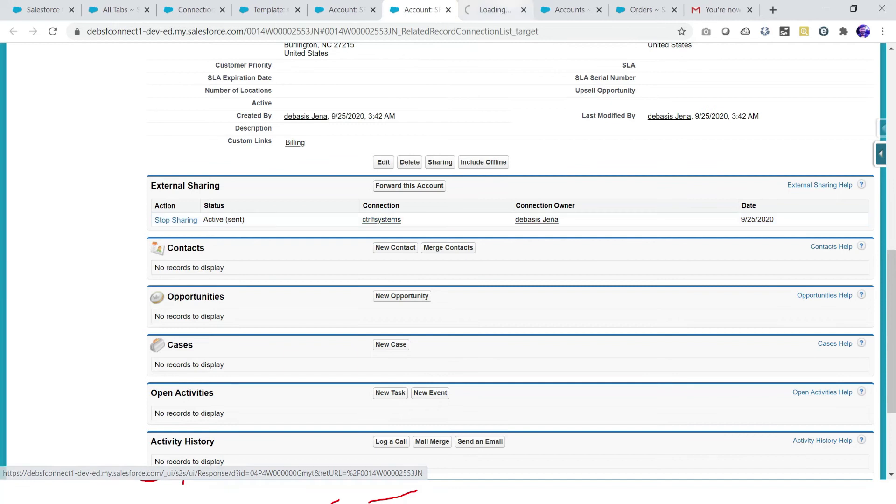
pyautogui.scroll(-4, 448, 261)
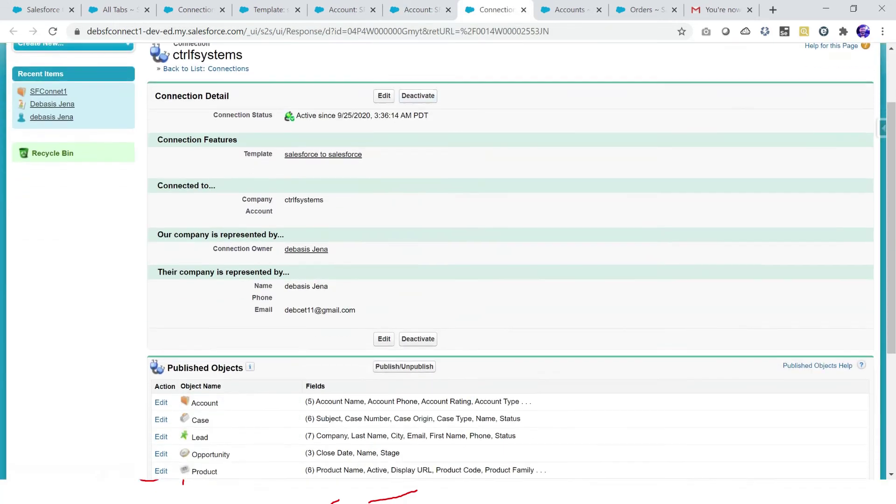
pyautogui.scroll(-3, 448, 261)
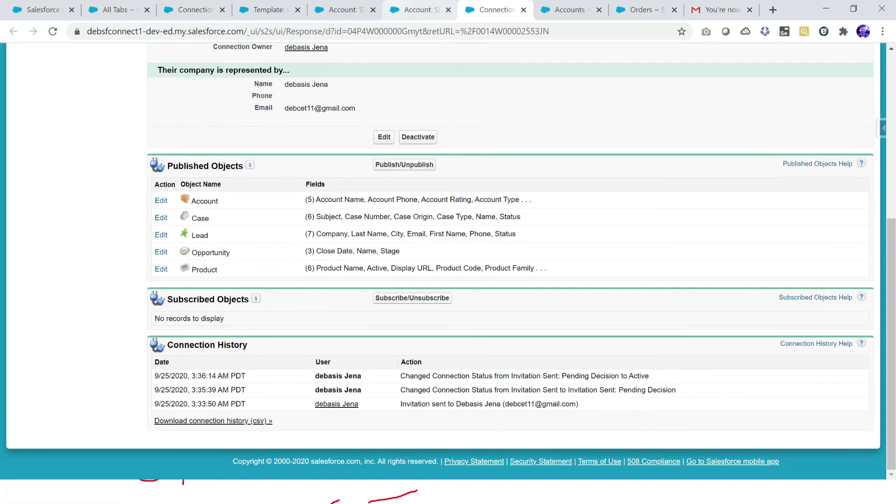
pyautogui.click(416, 9)
pyautogui.scroll(4, 448, 262)
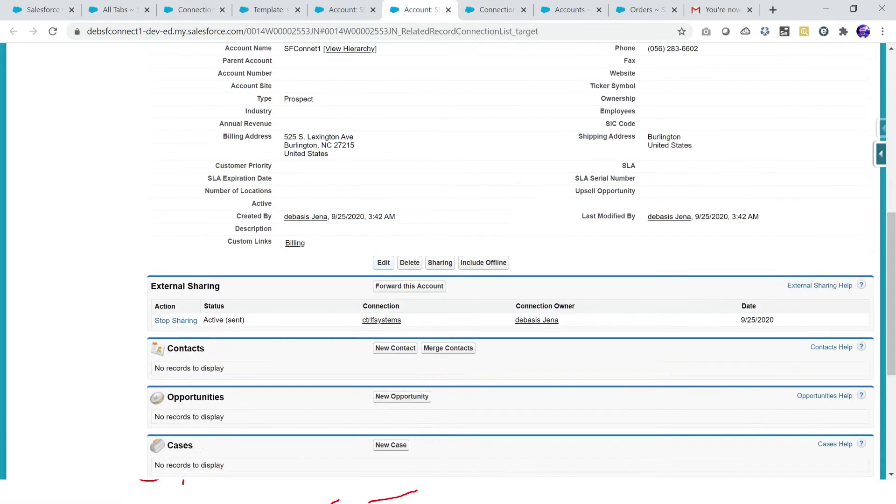
pyautogui.scroll(1, 448, 262)
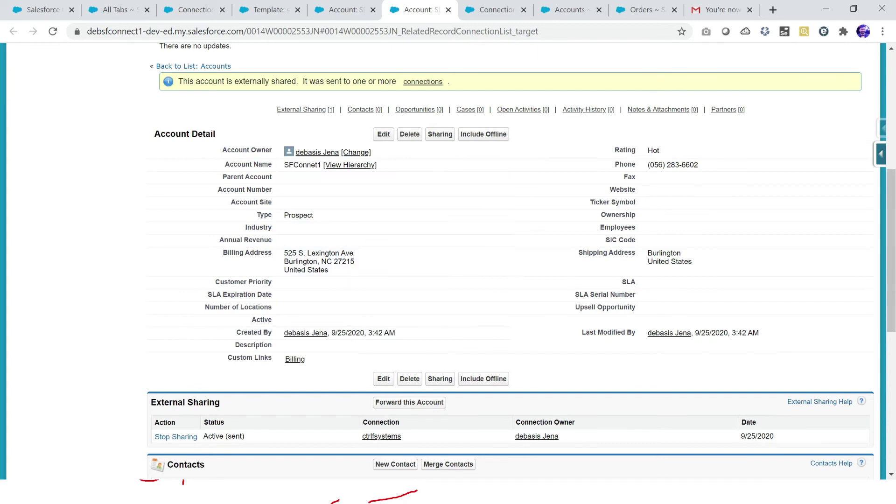
pyautogui.hotkey('alt', 'Tab')
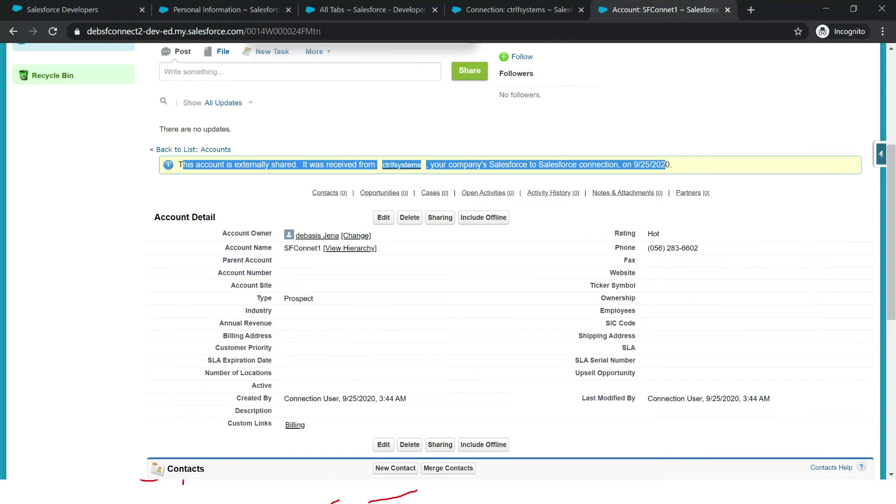
# Point out the second org's name and its SFConnet1 phone value, then return to the first org
pyautogui.press('Escape')
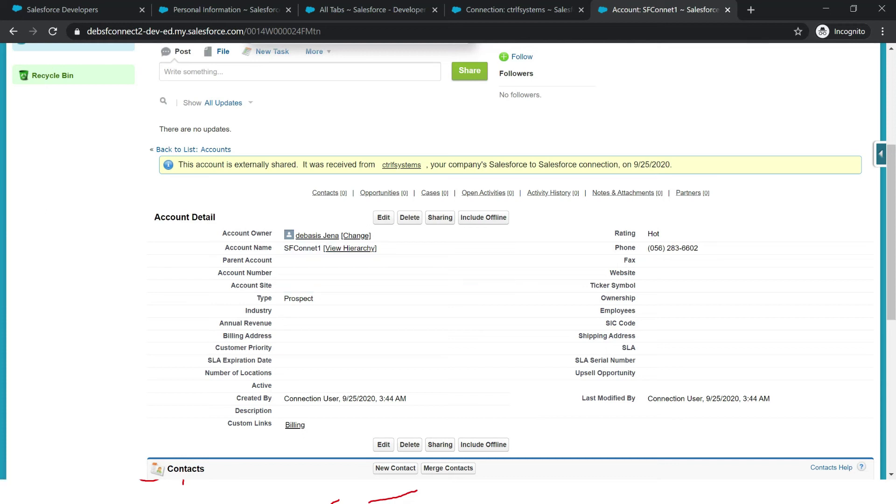
pyautogui.moveTo(142, 31); pyautogui.dragTo(87, 32)
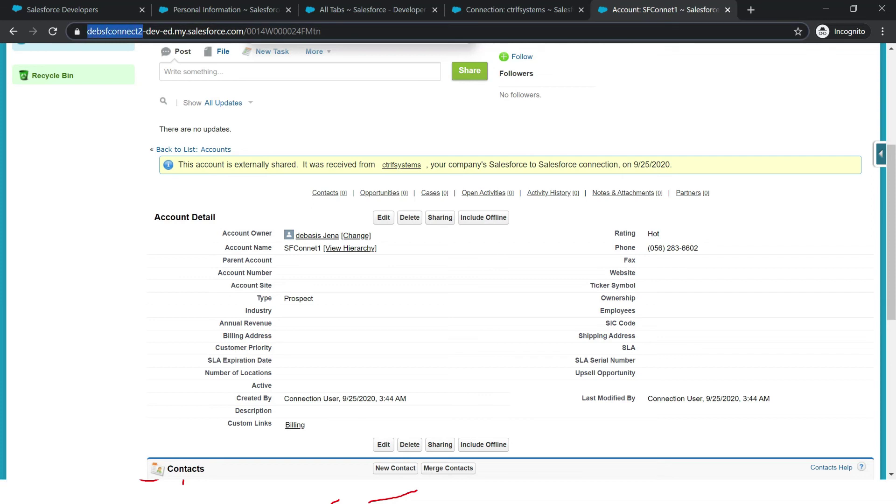
pyautogui.doubleClick(699, 247)
pyautogui.moveTo(699, 248); pyautogui.dragTo(647, 249)
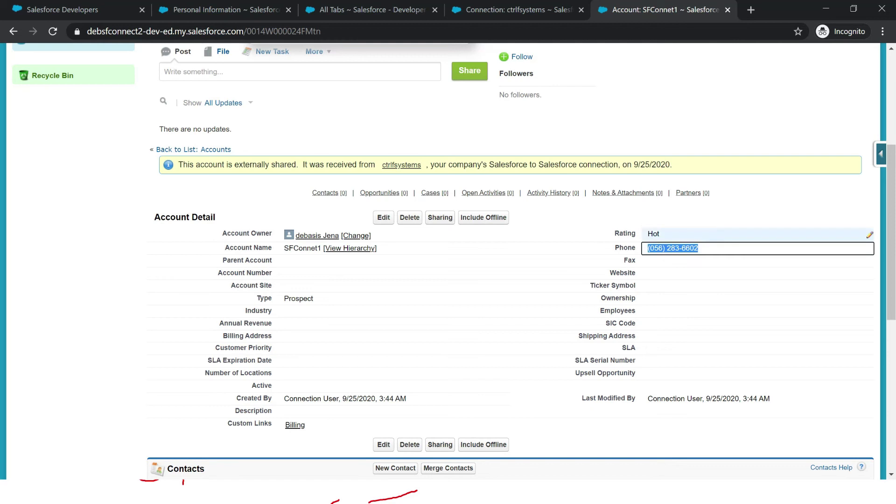
pyautogui.hotkey('alt', 'Tab')
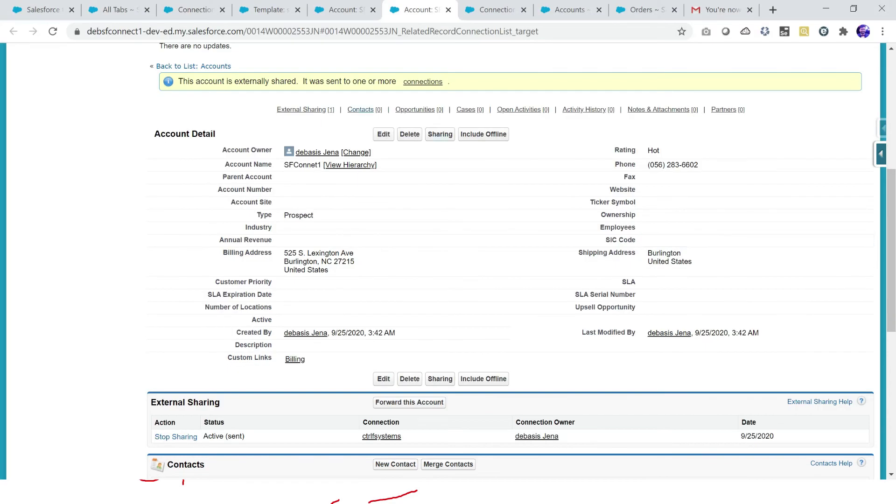
pyautogui.moveTo(146, 31); pyautogui.dragTo(87, 32)
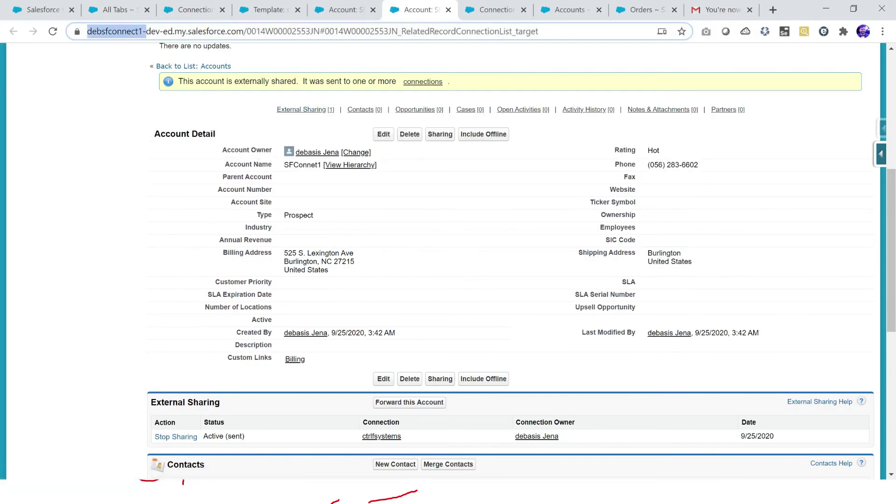
pyautogui.click(384, 134)
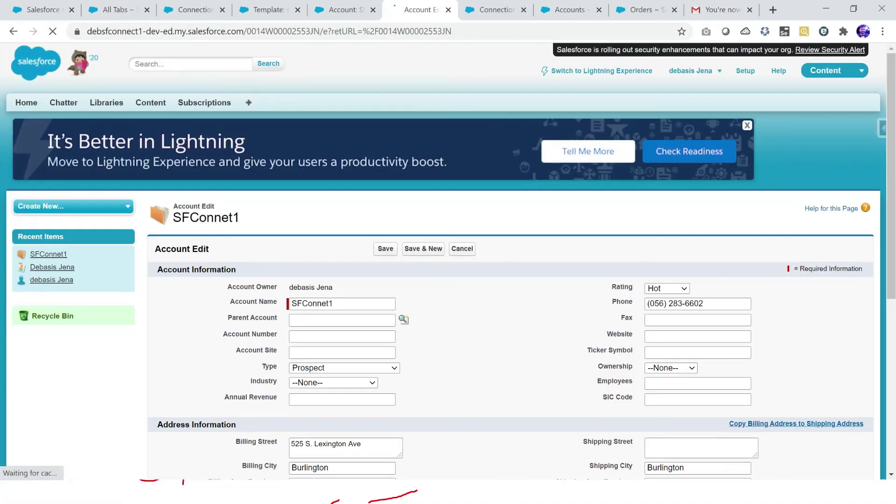
pyautogui.click(667, 289)
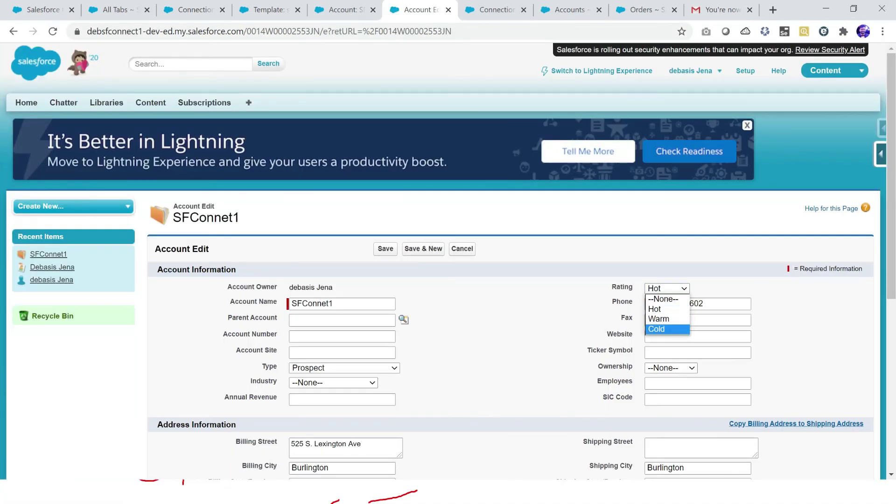
pyautogui.press('Return')
pyautogui.press('Tab')
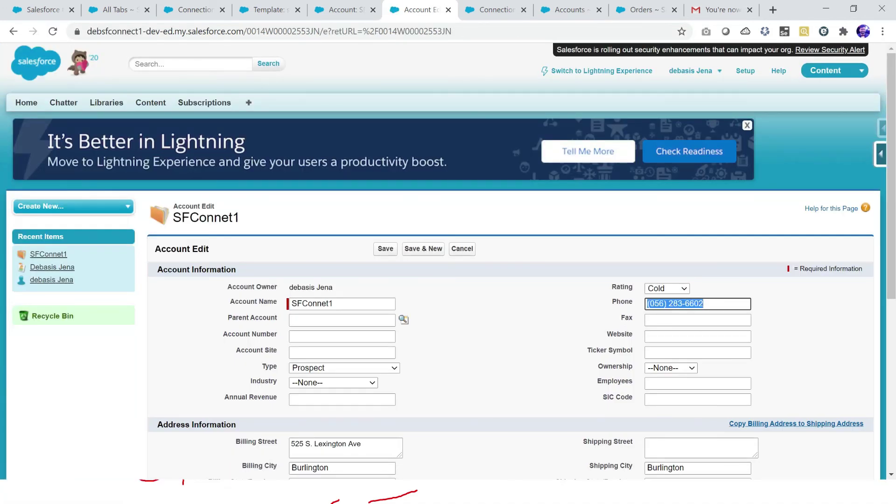
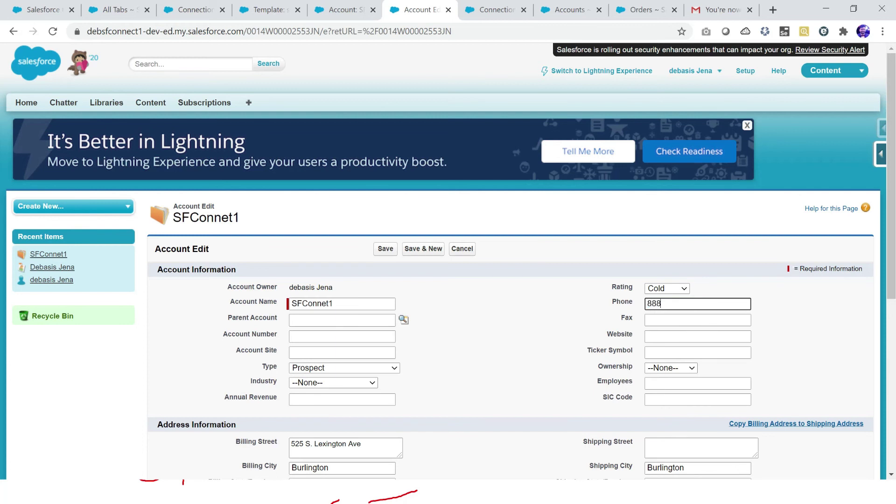
pyautogui.press('Return')
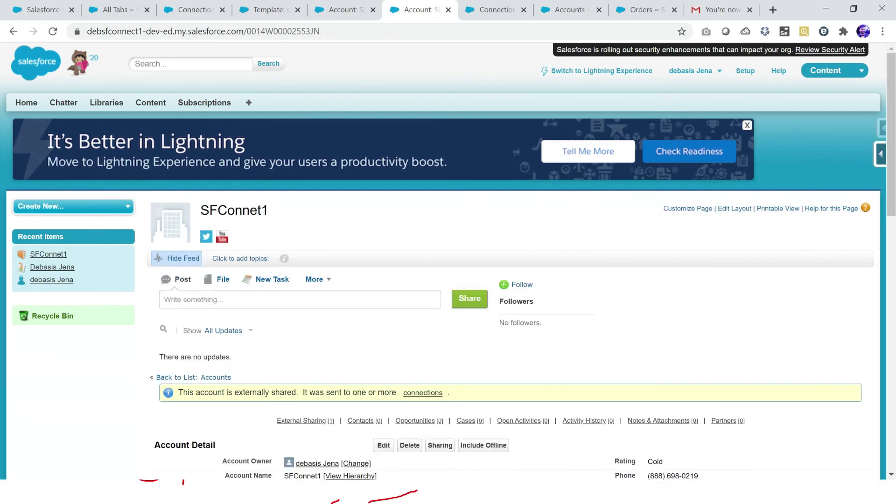
pyautogui.hotkey('alt', 'Tab')
pyautogui.click(53, 31)
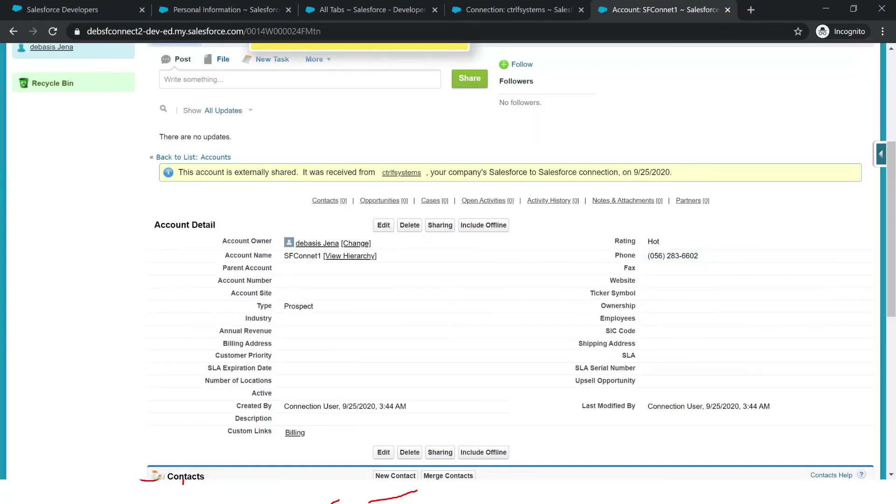
pyautogui.hotkey('alt', 'Tab')
pyautogui.scroll(-12, 448, 262)
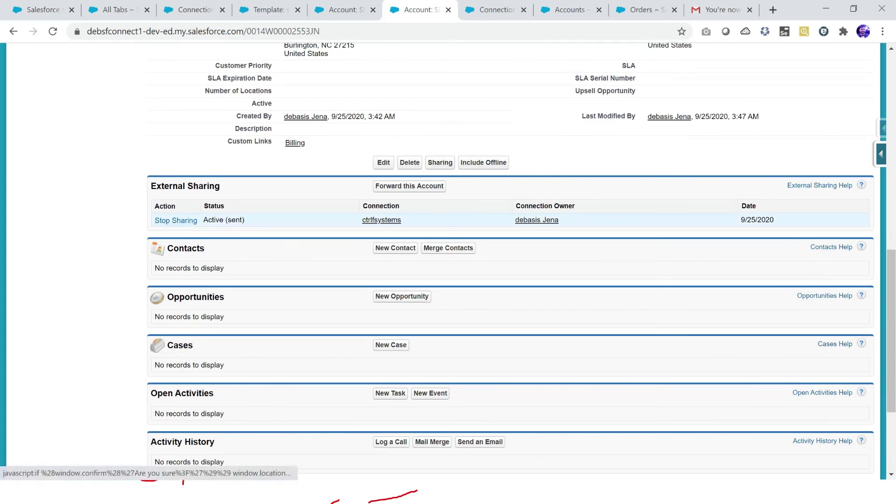
pyautogui.moveTo(204, 220); pyautogui.dragTo(242, 220)
pyautogui.hotkey('alt', 'Tab')
pyautogui.click(53, 31)
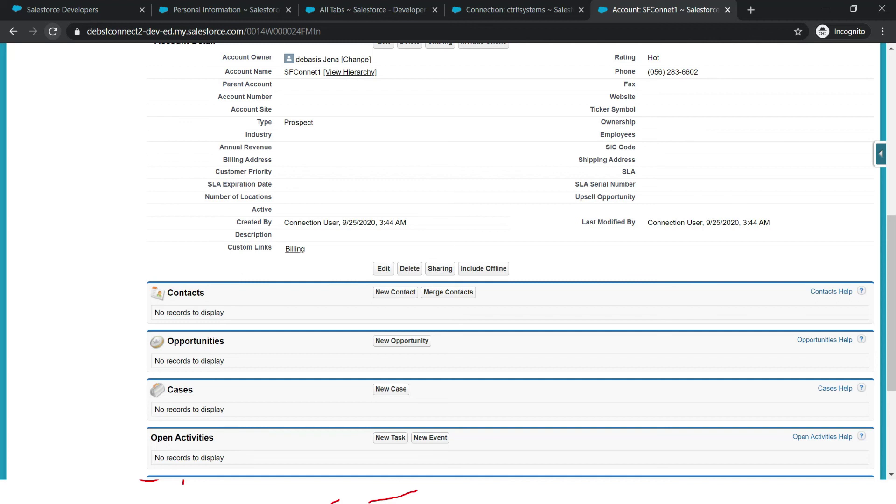
pyautogui.hotkey('alt', 'Tab')
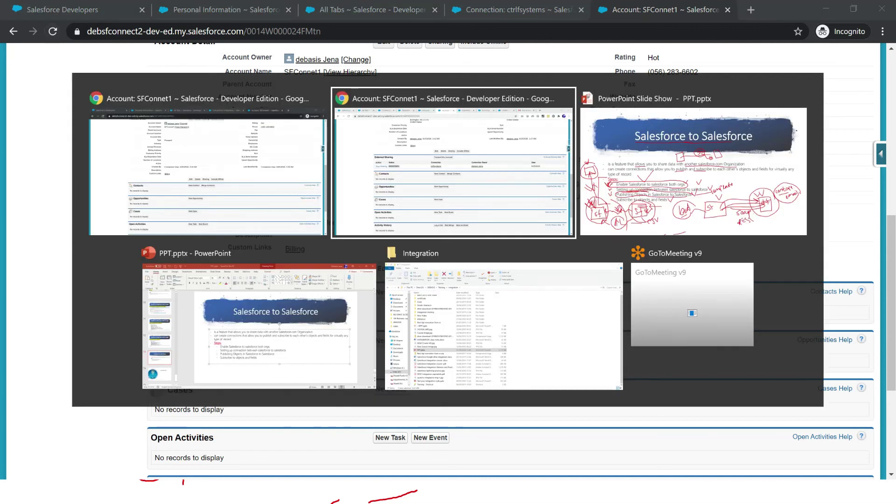
# On the slide, tick after Organization and underline connections, publish and objects in red ink
pyautogui.hotkey('alt', 'Tab')
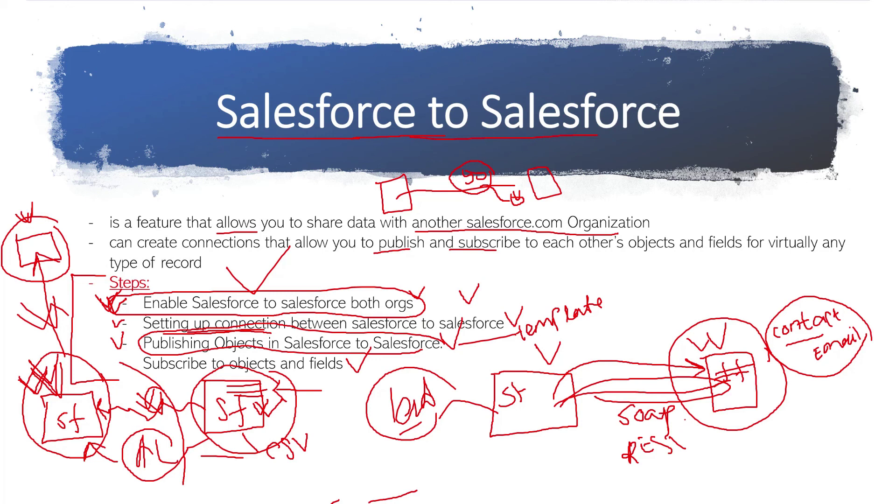
pyautogui.moveTo(652, 216); pyautogui.dragTo(671, 204)
pyautogui.moveTo(222, 254); pyautogui.dragTo(253, 255)
pyautogui.moveTo(375, 255); pyautogui.dragTo(496, 255)
pyautogui.moveTo(623, 252); pyautogui.dragTo(687, 252)
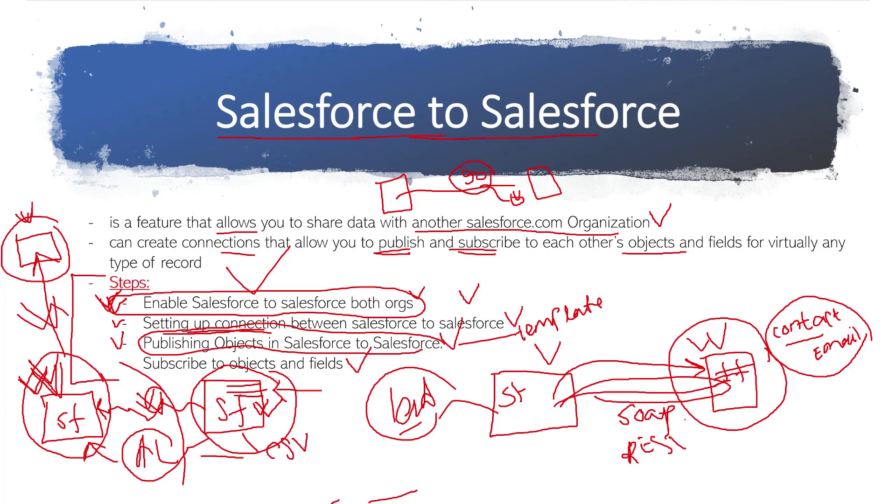
# Tick the Enable Salesforce, Publishing Objects and Subscribe steps, then reload the second org's account
pyautogui.moveTo(27, 327); pyautogui.dragTo(22, 334)
pyautogui.moveTo(112, 296); pyautogui.dragTo(120, 308)
pyautogui.moveTo(113, 299)
pyautogui.mouseDown()
pyautogui.moveTo(115, 322)
pyautogui.moveTo(127, 318)
pyautogui.mouseUp()
pyautogui.moveTo(118, 343); pyautogui.dragTo(132, 330)
pyautogui.moveTo(117, 369); pyautogui.dragTo(129, 354)
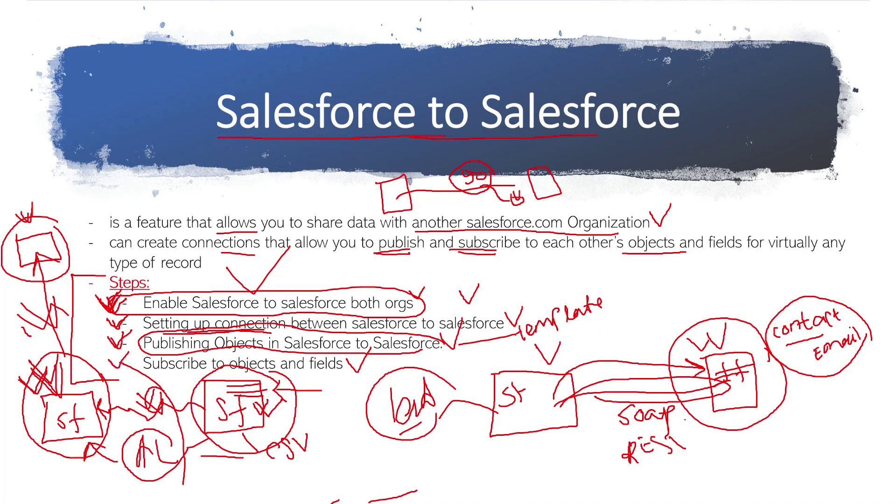
pyautogui.hotkey('alt', 'Tab')
pyautogui.press('F5')
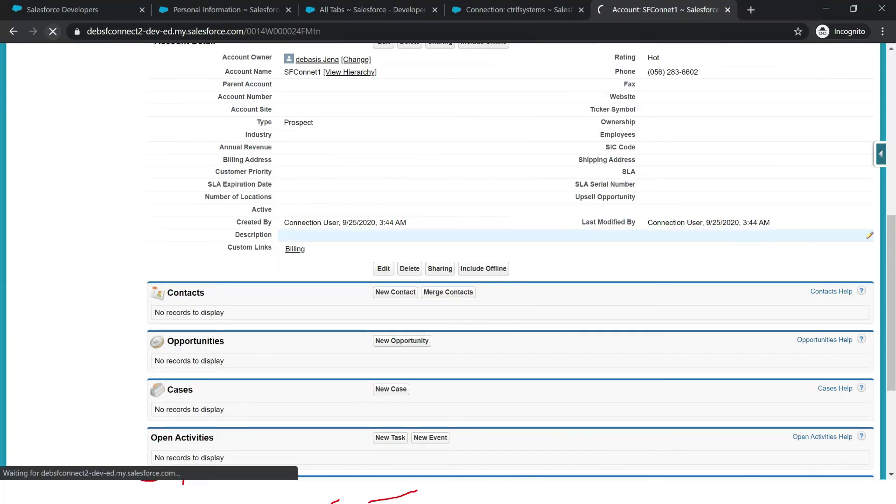
pyautogui.scroll(3, 521, 261)
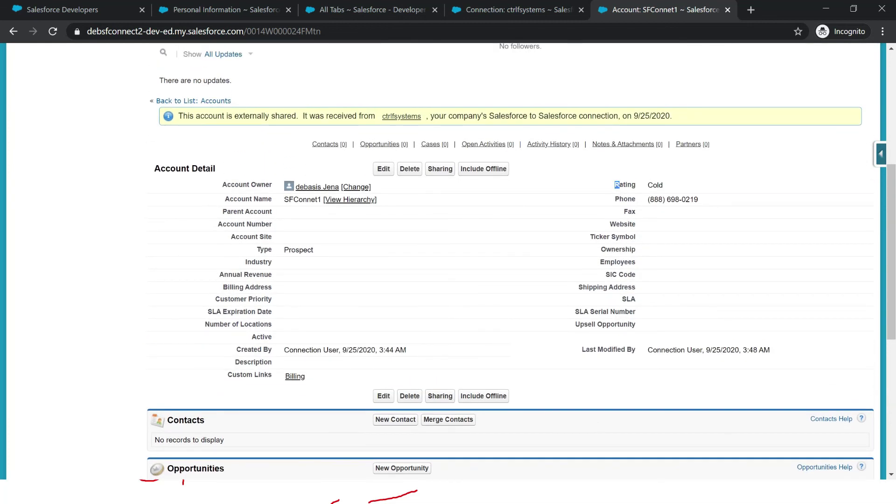
pyautogui.moveTo(225, 200); pyautogui.dragTo(377, 200)
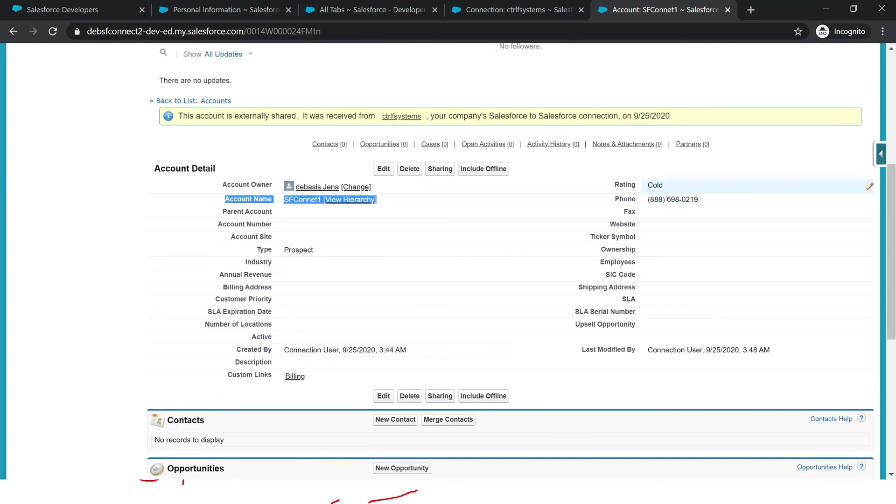
pyautogui.moveTo(615, 199); pyautogui.dragTo(699, 199)
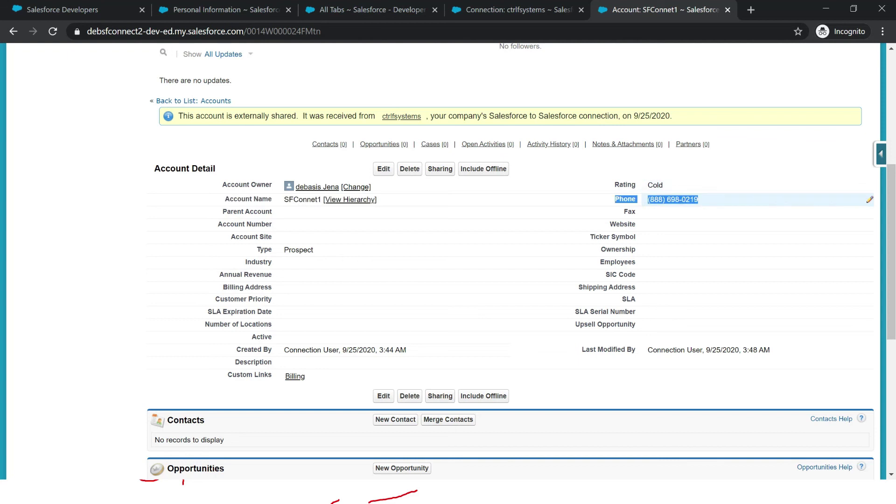
pyautogui.hotkey('alt', 'Tab')
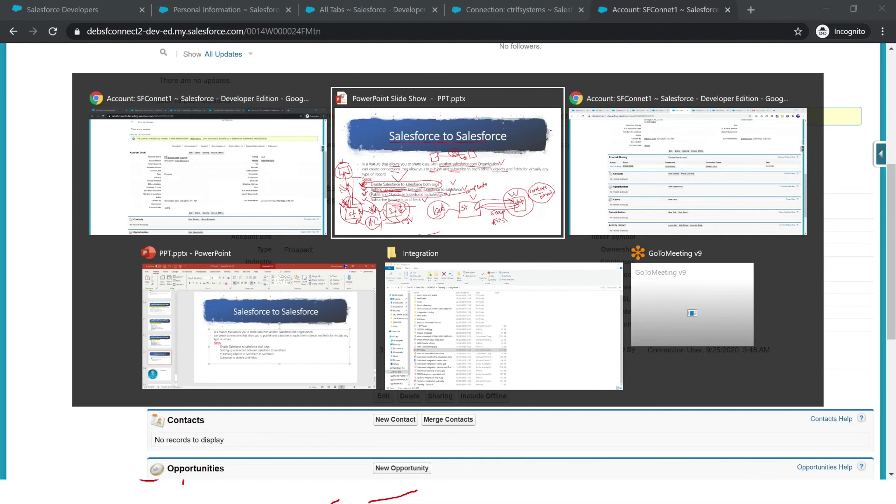